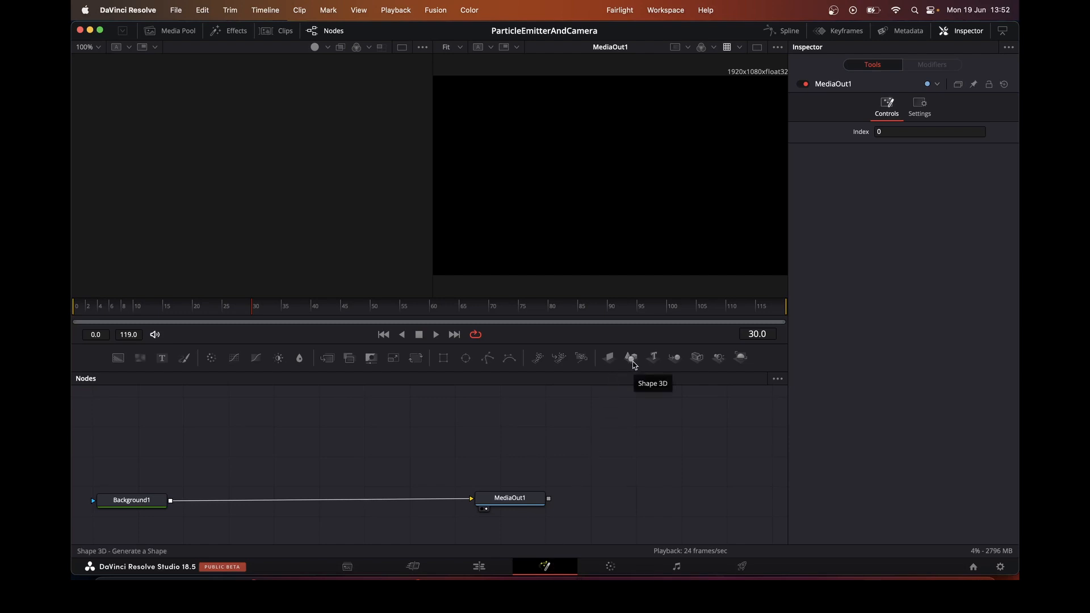
Add a Shape 3D node above Background1, make it a cylinder with radius 0.79 and show it in the first viewer
left_click_drag(634, 365, 144, 432)
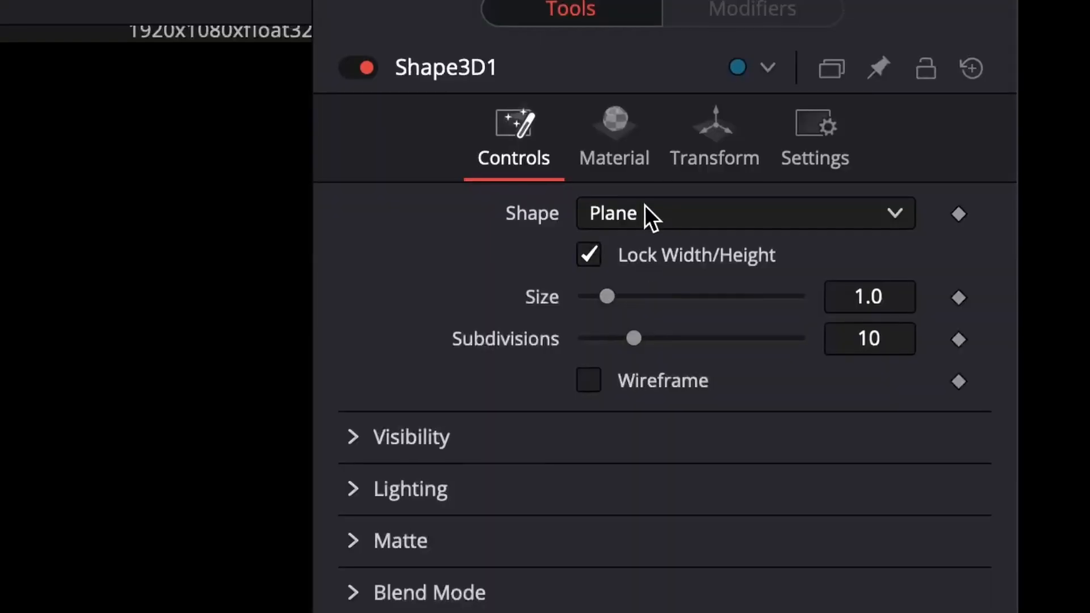
left_click(897, 128)
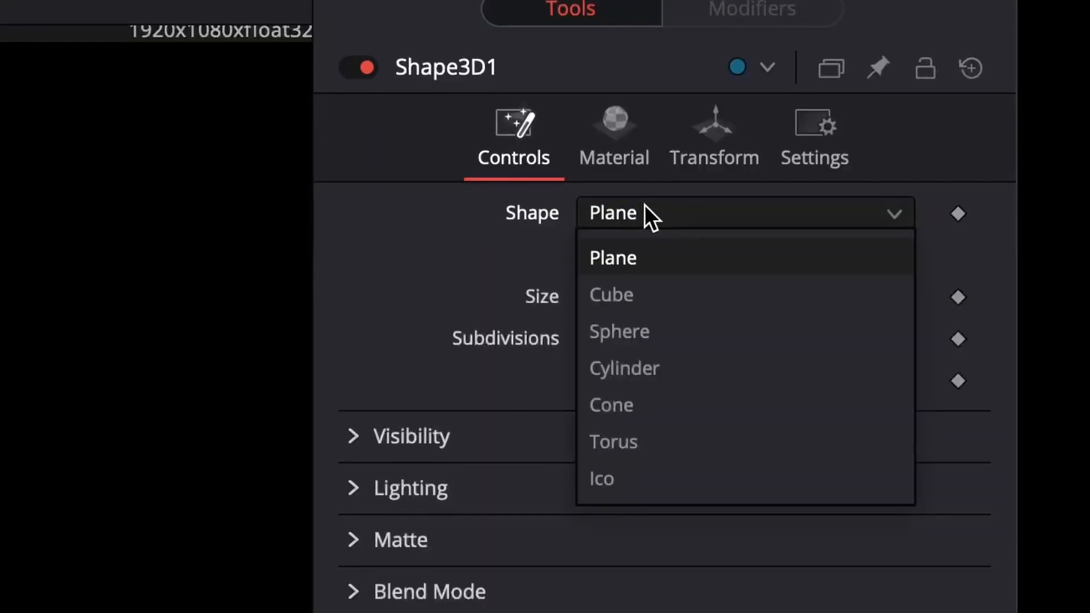
left_click(657, 366)
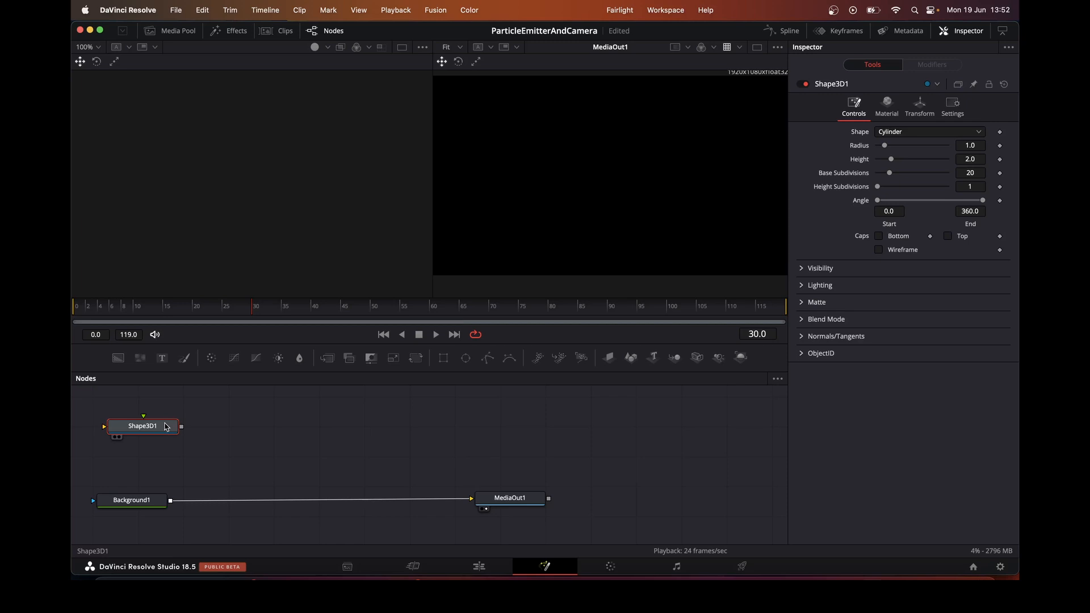
key("1")
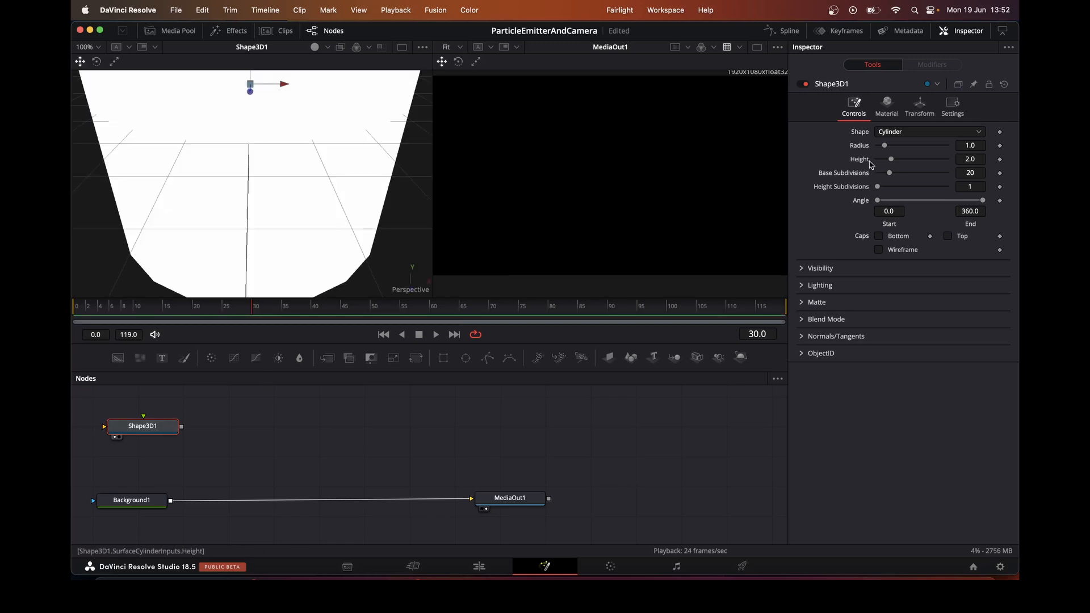
left_click_drag(884, 146, 882, 145)
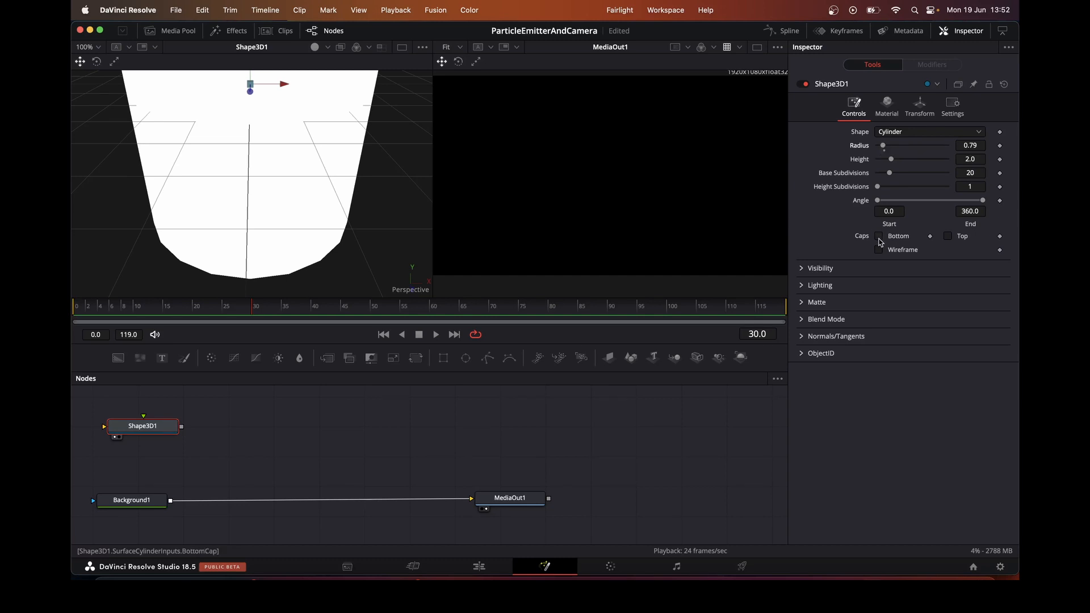
left_click_drag(383, 166, 386, 279)
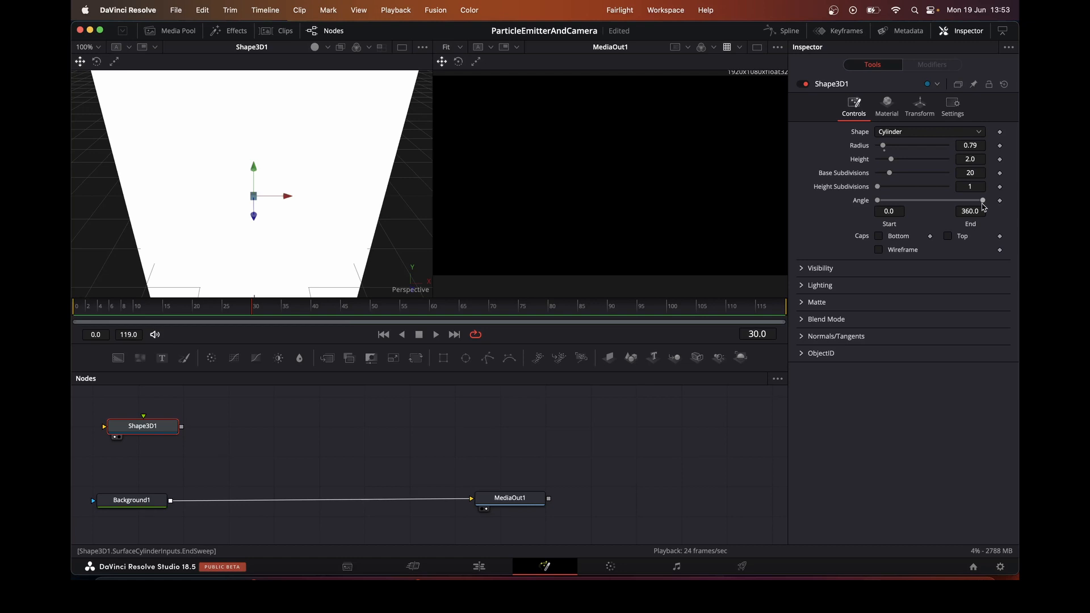
left_click_drag(983, 201, 884, 204)
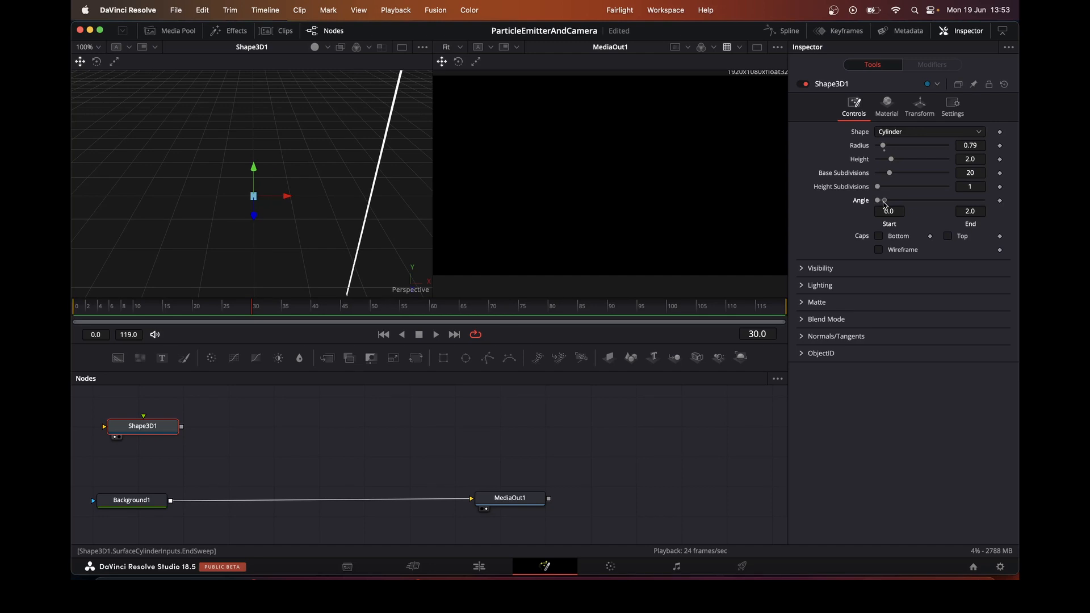
left_click_drag(883, 203, 985, 204)
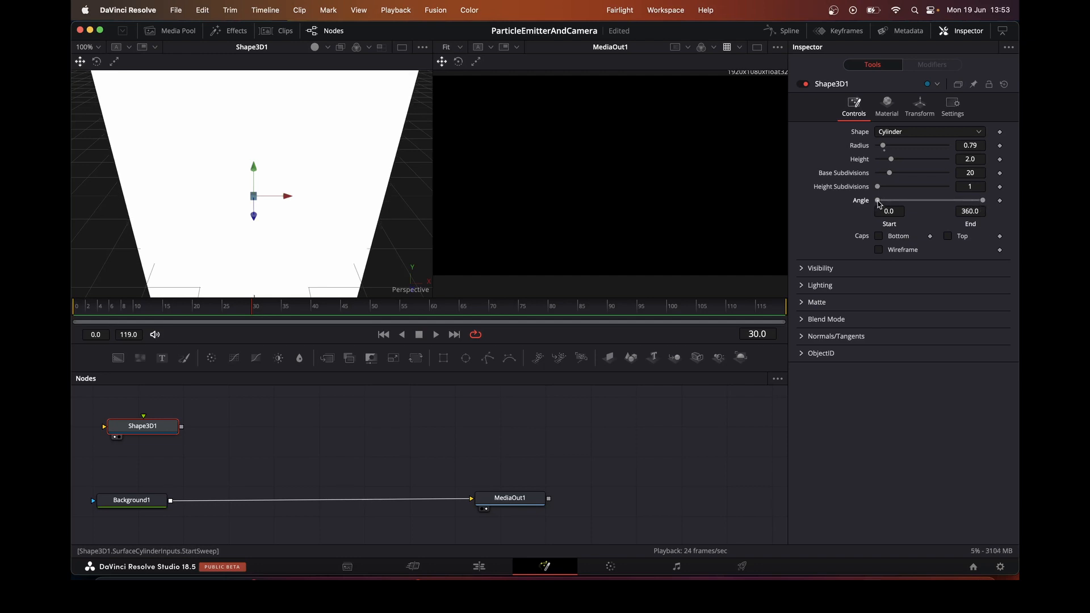
mouse_move(879, 204)
left_mouse_down()
mouse_move(981, 210)
mouse_move(878, 210)
left_mouse_up()
Keyframe the cylinder's start and end angles at 0 on frame 0 and at 360 on frame 119
left_click_drag(983, 204, 884, 205)
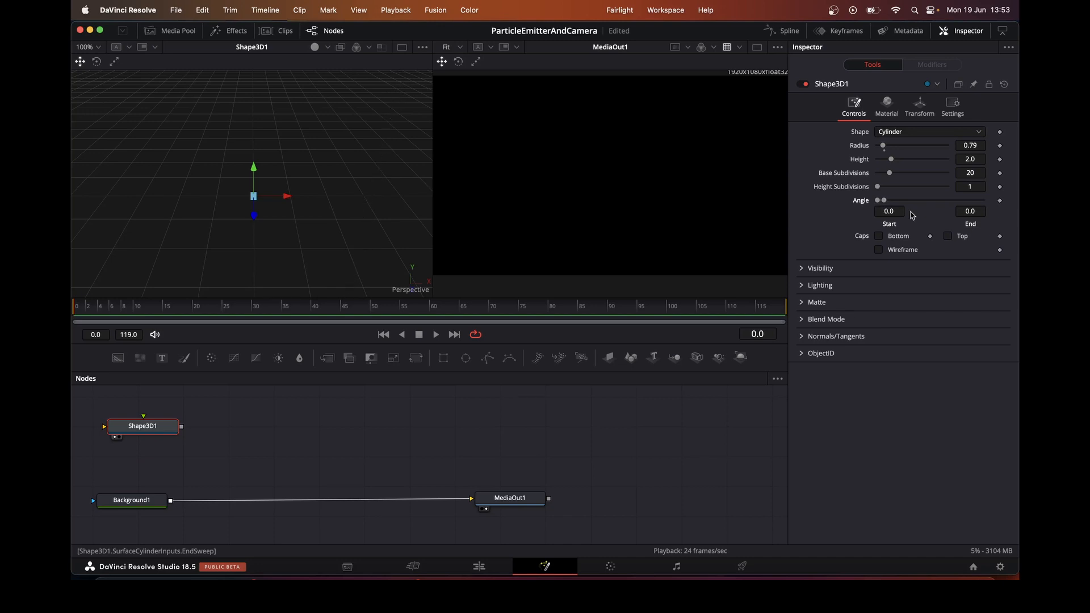
left_click(1000, 201)
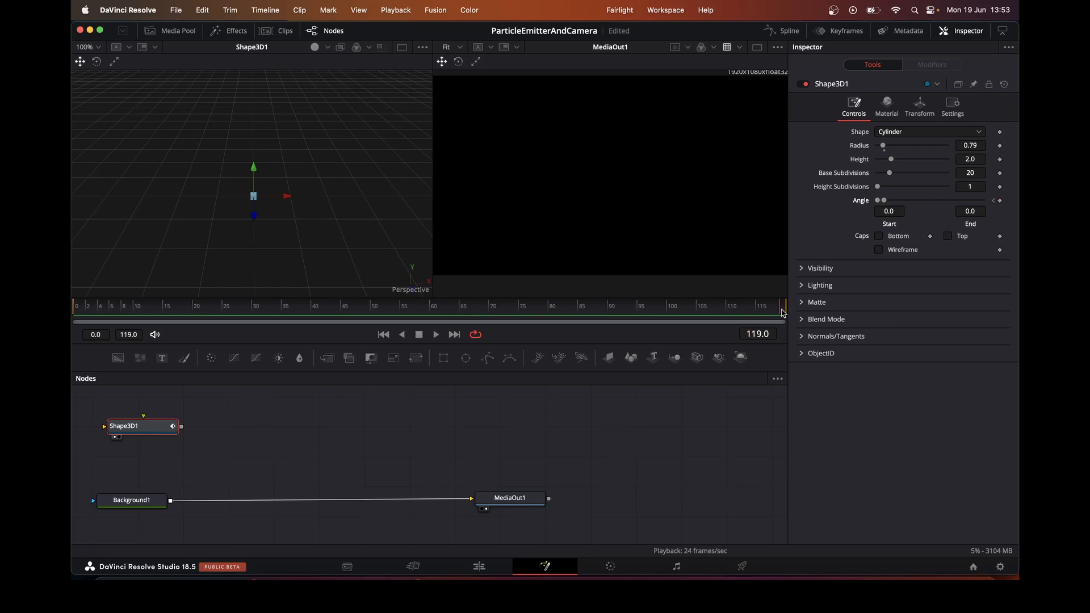
left_click_drag(887, 205, 988, 208)
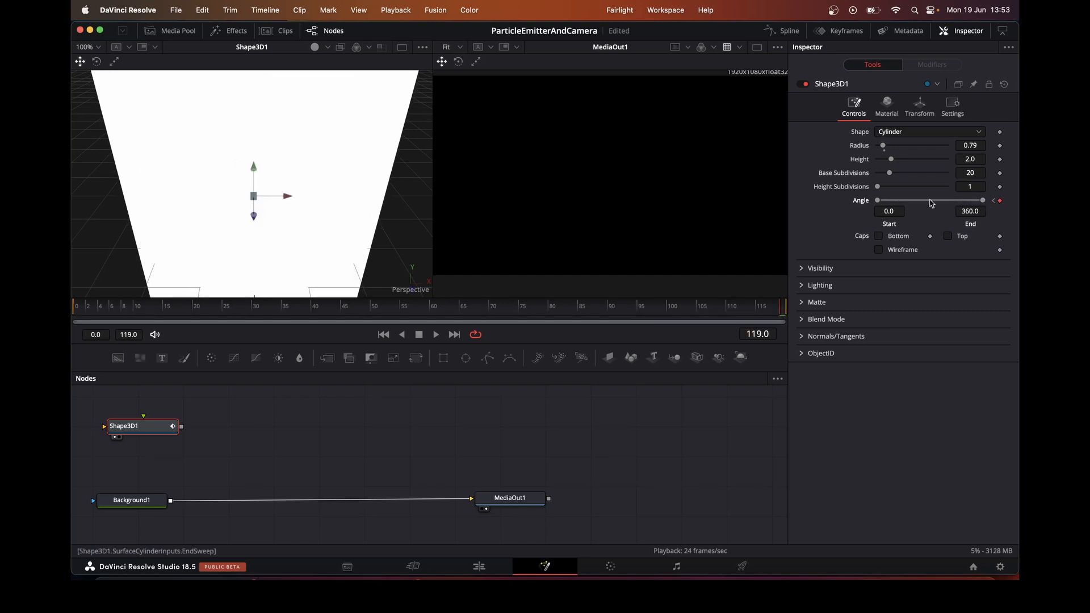
left_click_drag(878, 204, 979, 208)
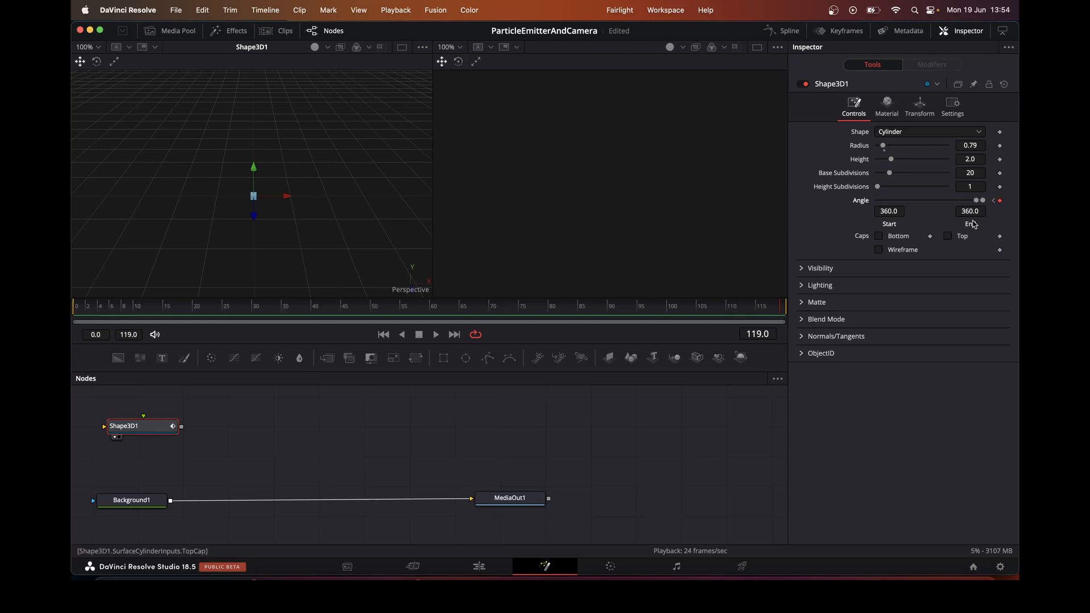
Set the cylinder's start angle to 100 at frame 60 and play back the sweep animation
left_click(78, 313)
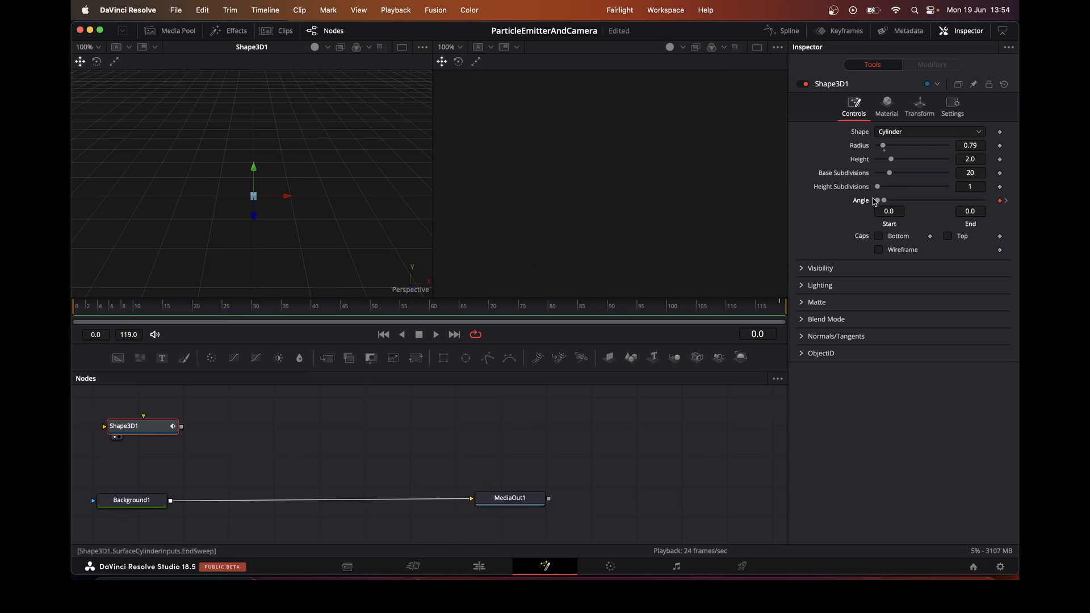
left_click(430, 310)
left_click_drag(936, 207, 906, 207)
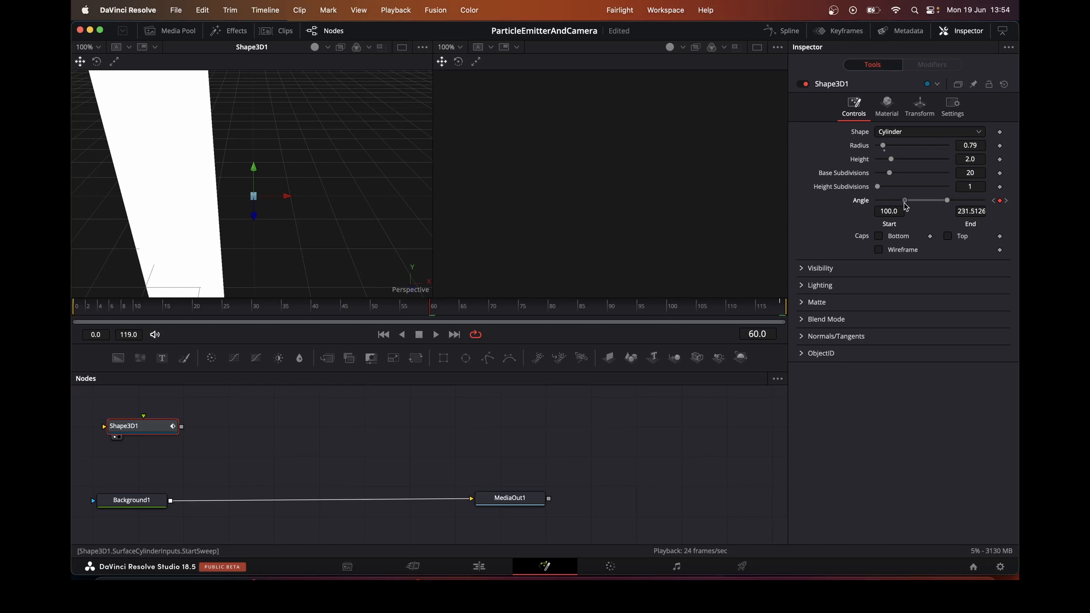
left_click(440, 338)
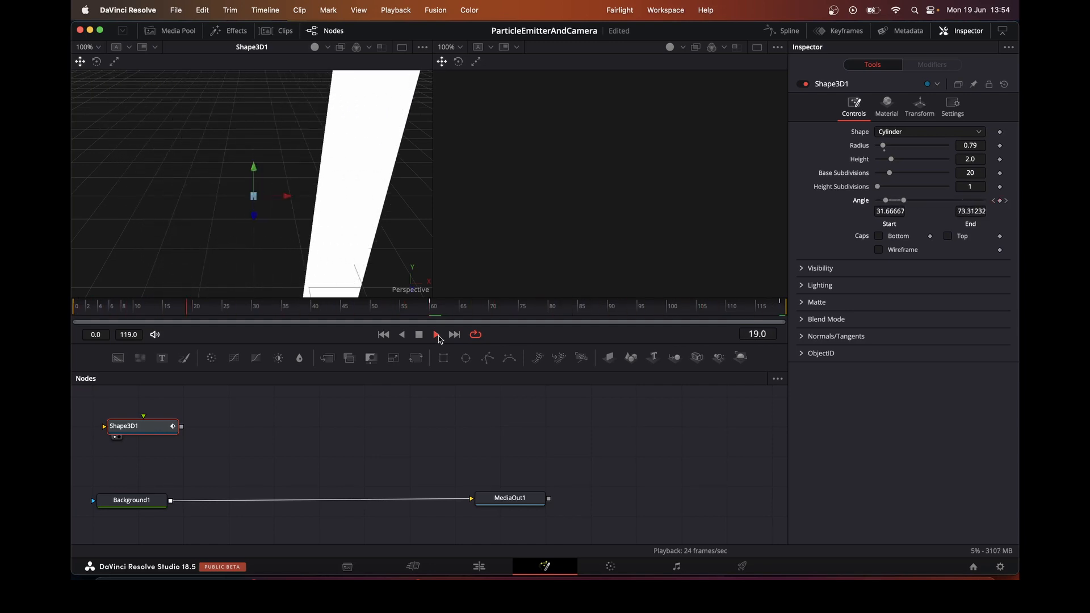
left_click(422, 334)
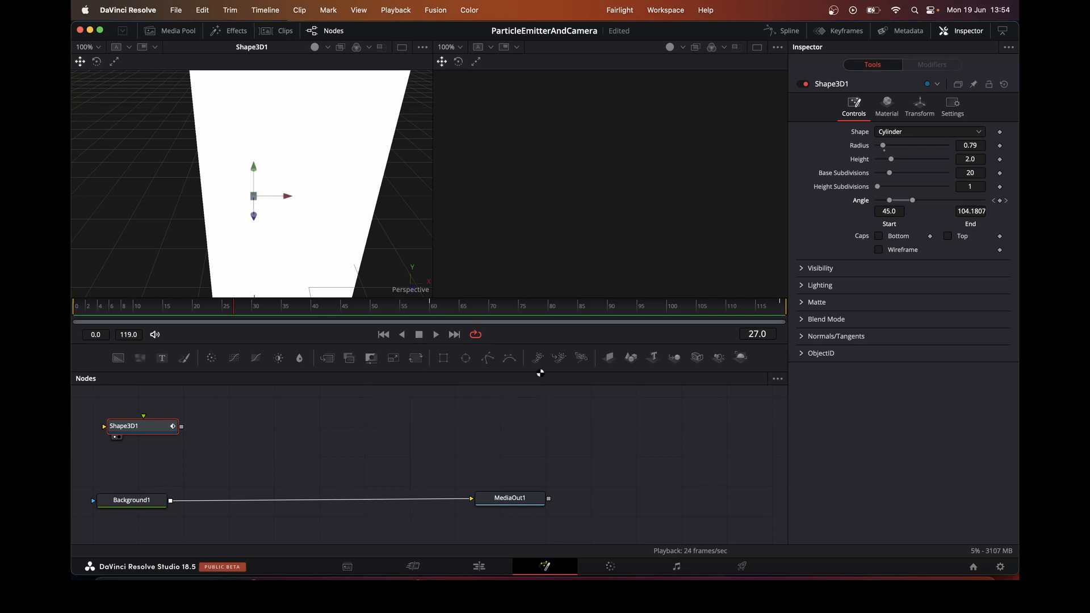
Add a pEmitter node with its region set to Mesh and connect Shape3D1's output to it
left_click_drag(540, 373, 288, 432)
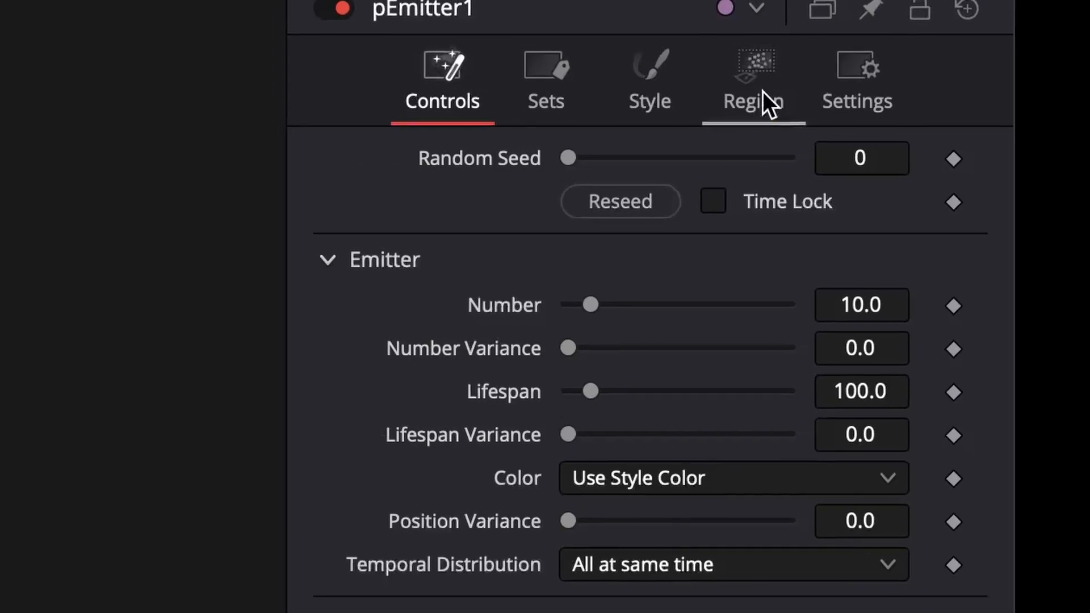
left_click(941, 109)
left_click(693, 197)
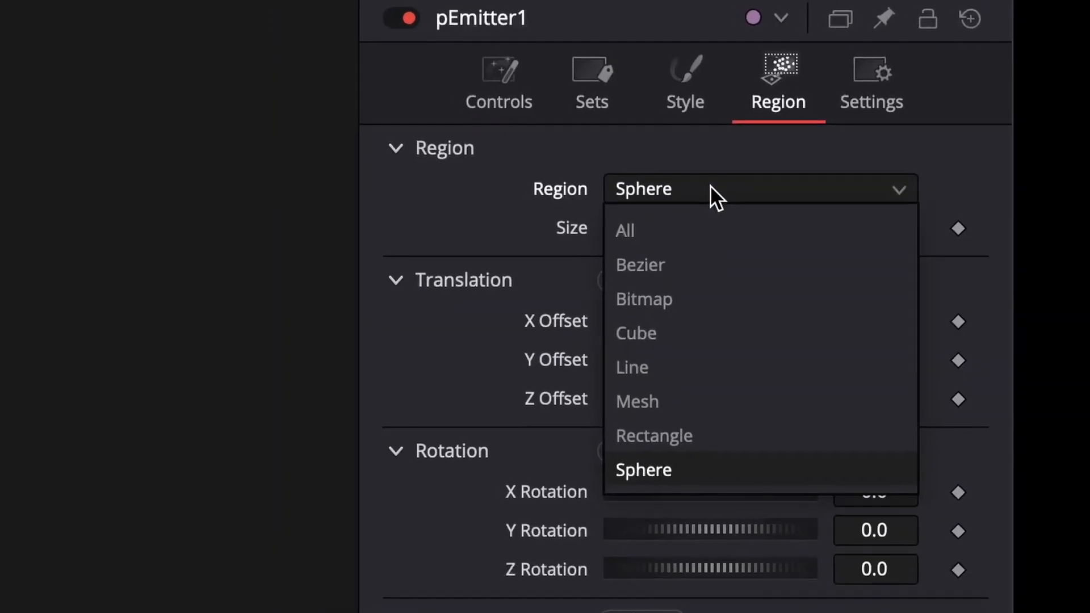
left_click(678, 394)
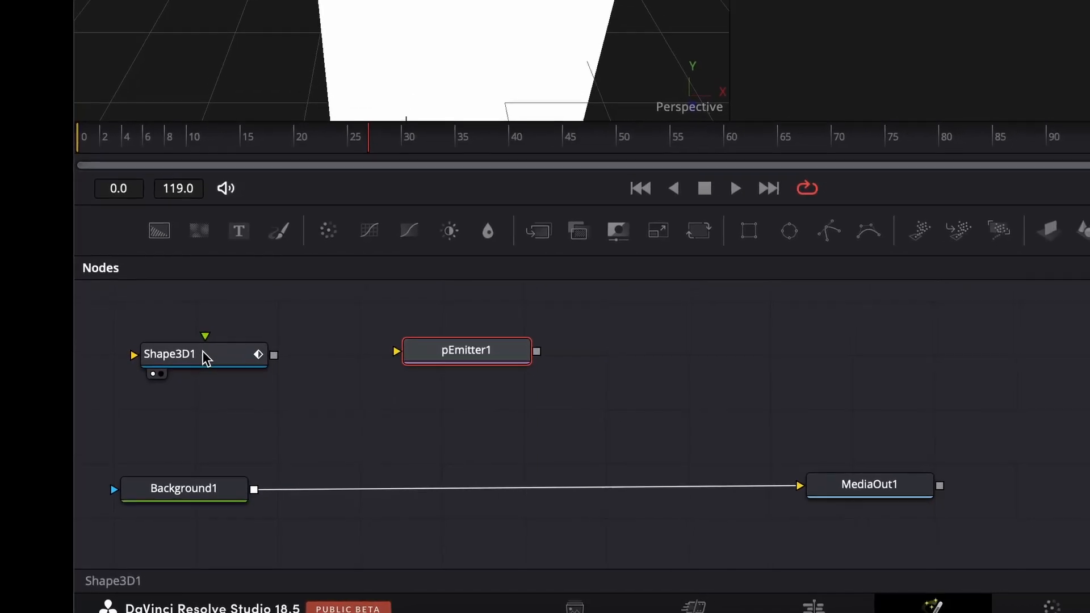
left_click_drag(269, 360, 389, 357)
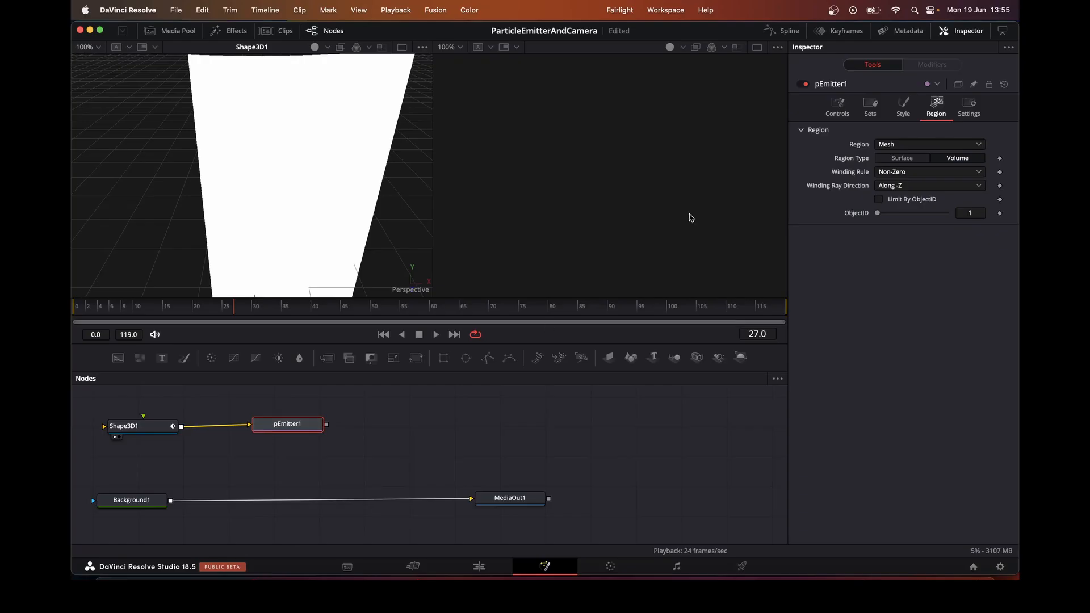
Add a pRender node and connect pEmitter1's output to it
left_click(904, 113)
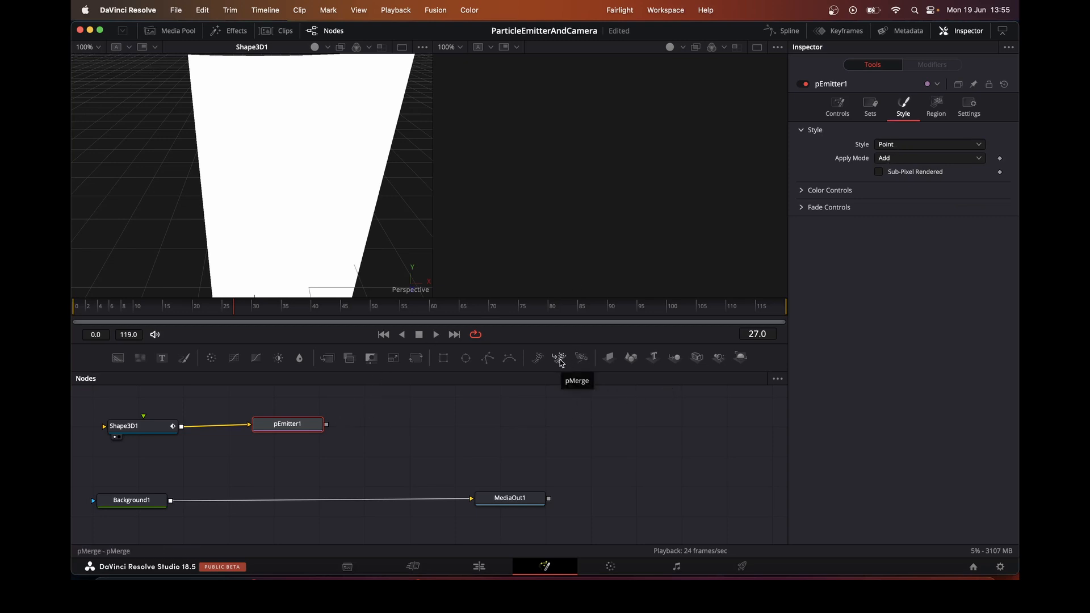
left_click_drag(581, 358, 437, 424)
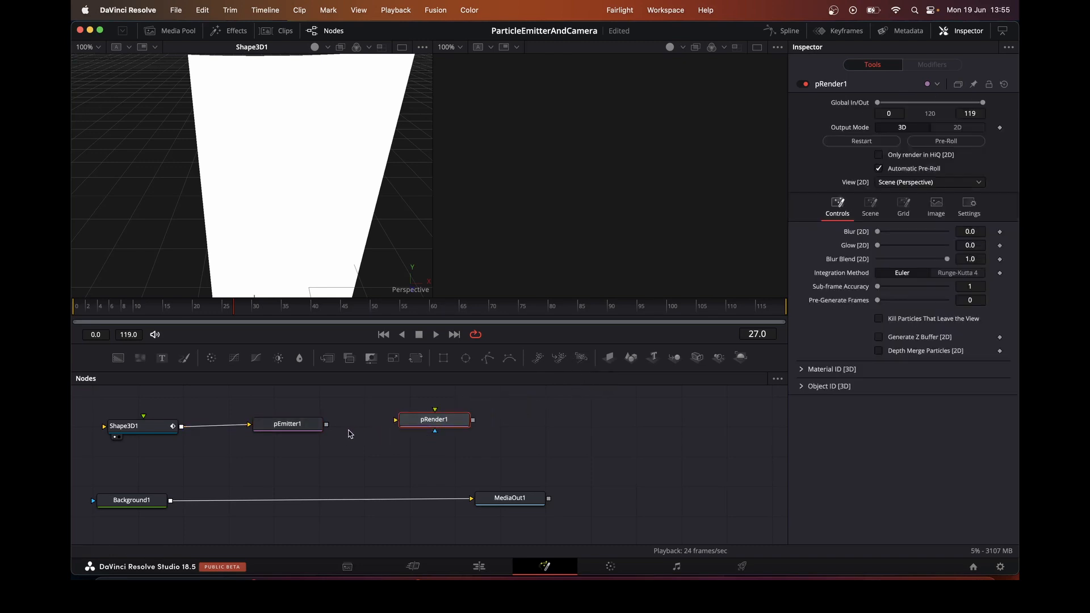
left_click_drag(326, 425, 409, 430)
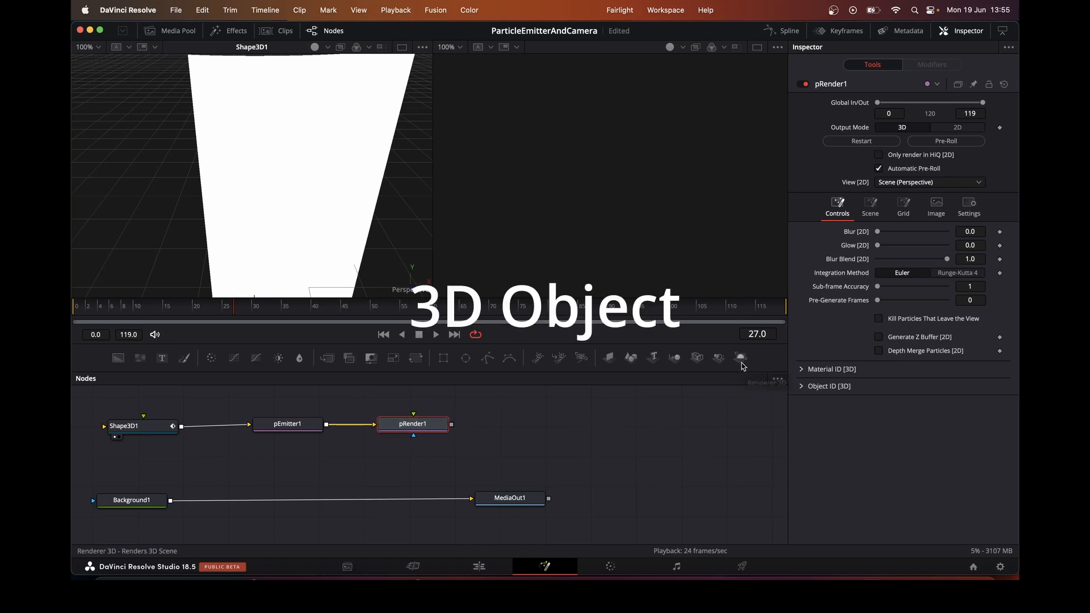
Feed pRender1 into a new Renderer 3D node, merge its output over Background1 and preview the renderer in the second viewer
left_click_drag(742, 363, 550, 427)
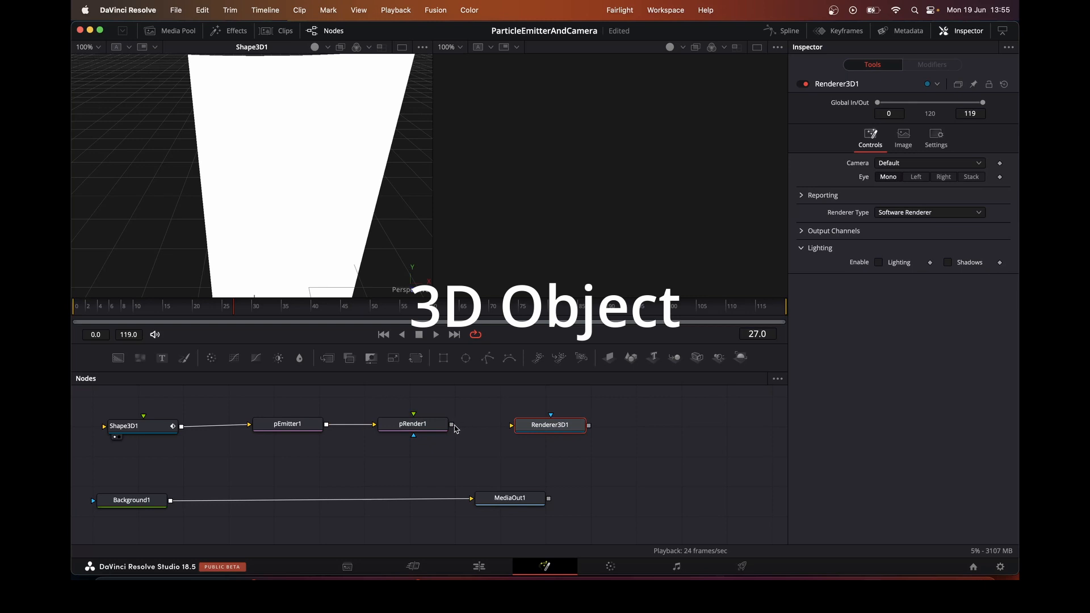
left_click_drag(455, 425, 171, 502)
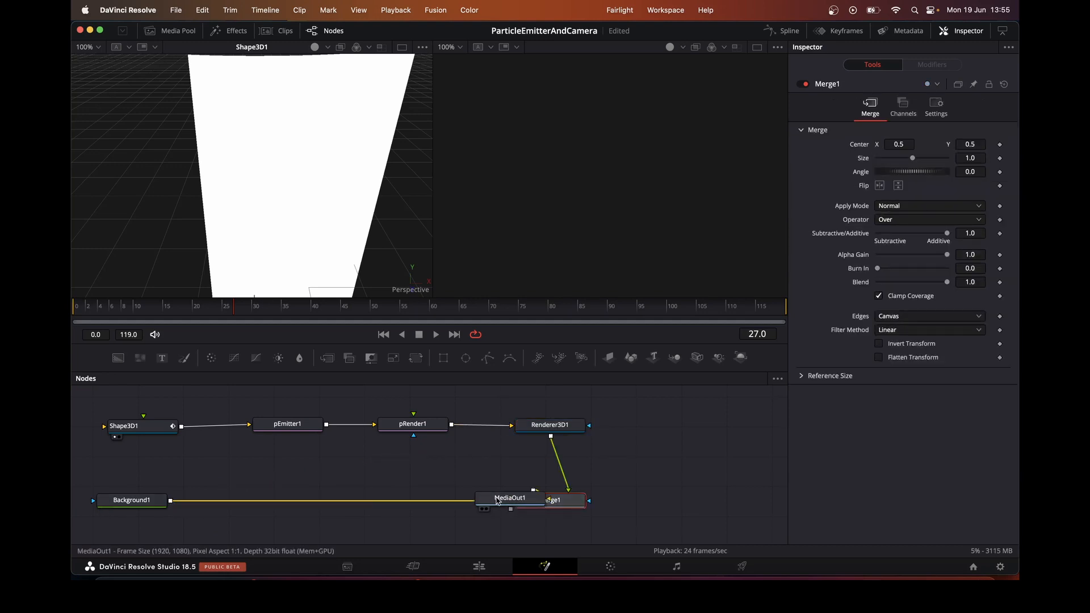
left_click_drag(497, 501, 634, 502)
left_click(556, 425)
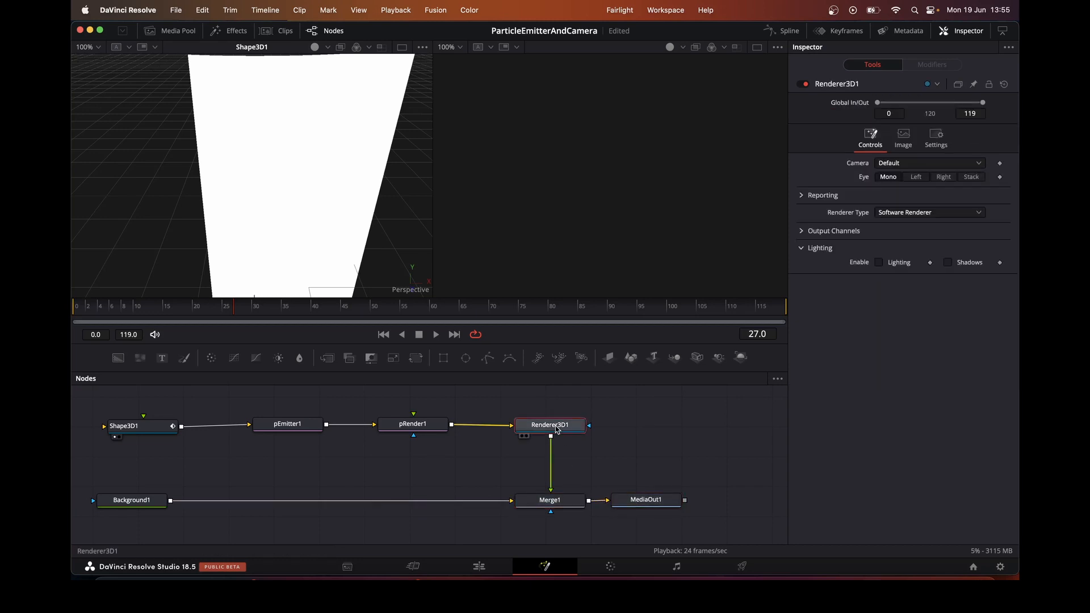
key("2")
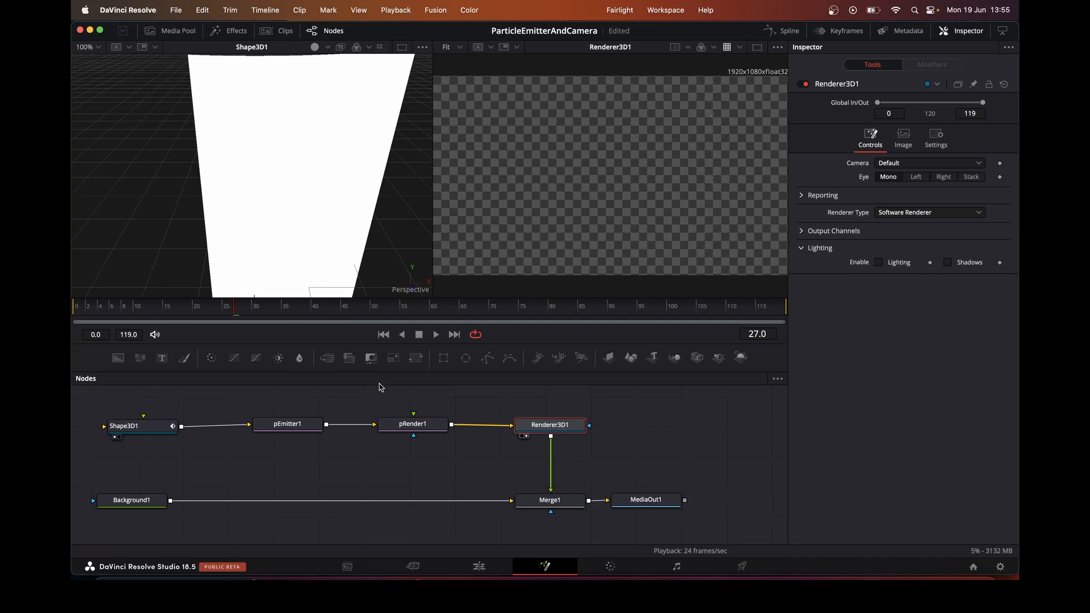
Set pEmitter1's particle velocity to 0.252 and its lifespan to 47
left_click(283, 432)
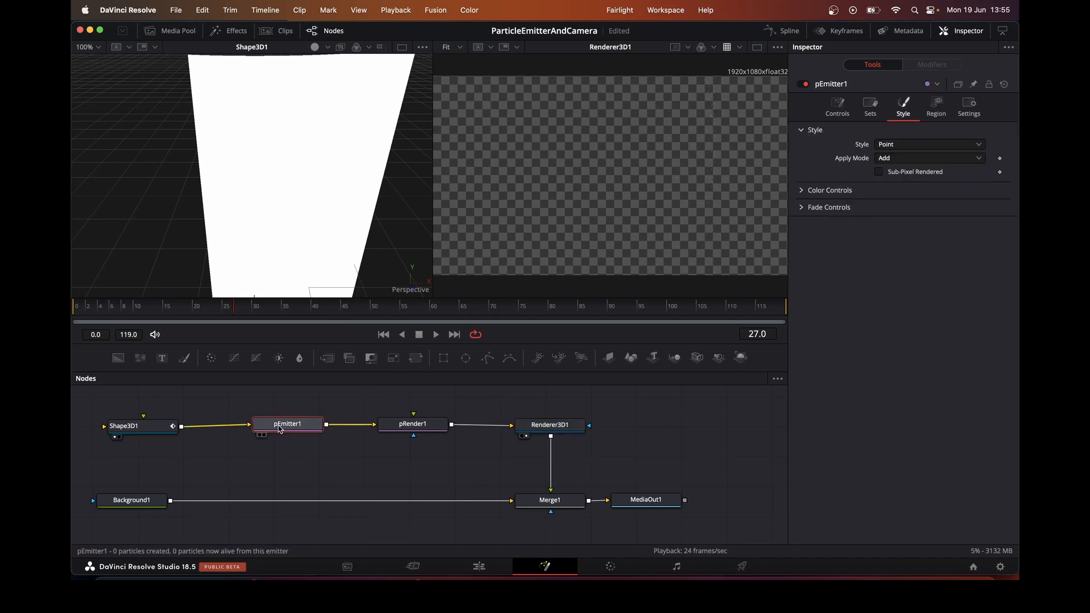
left_click(844, 120)
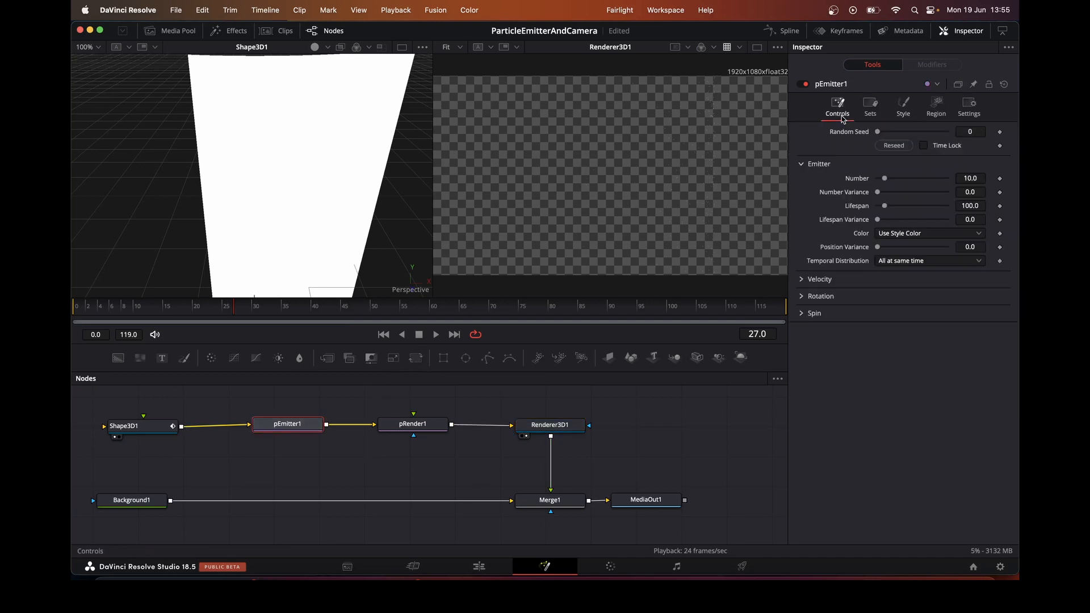
left_click(802, 281)
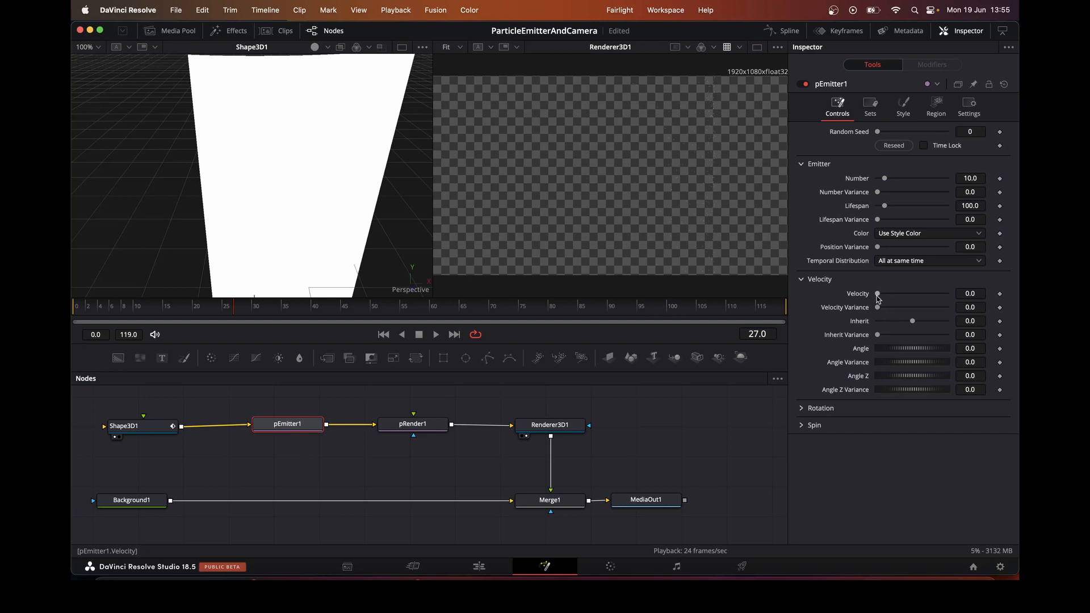
left_click_drag(880, 295, 892, 297)
left_click_drag(886, 213, 885, 209)
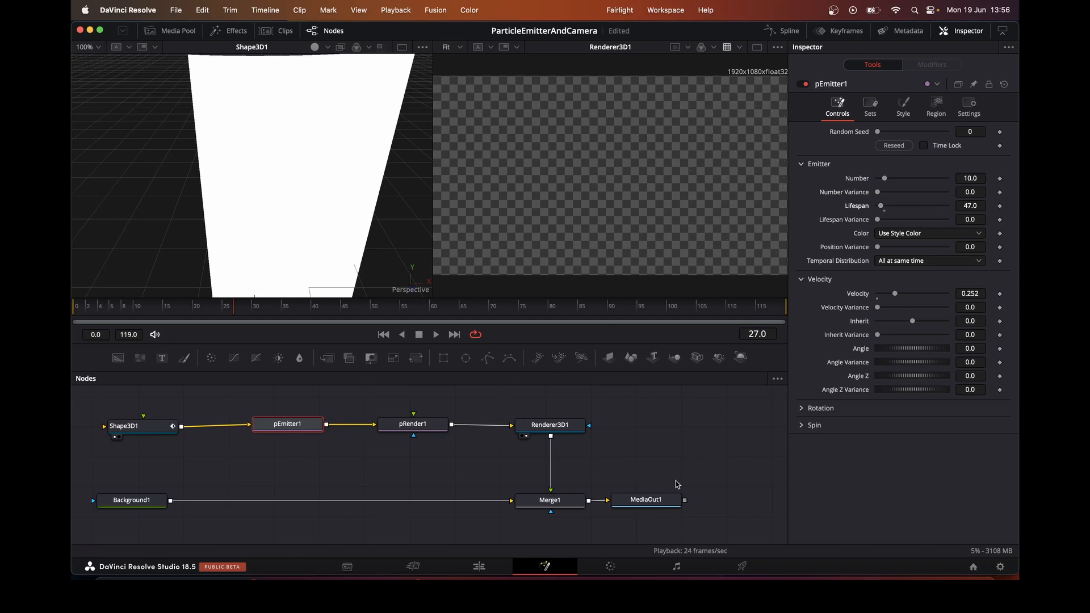
Show MediaOut1 in the second viewer, play the particle animation and inspect pRender1's settings
left_click(658, 503)
key("2")
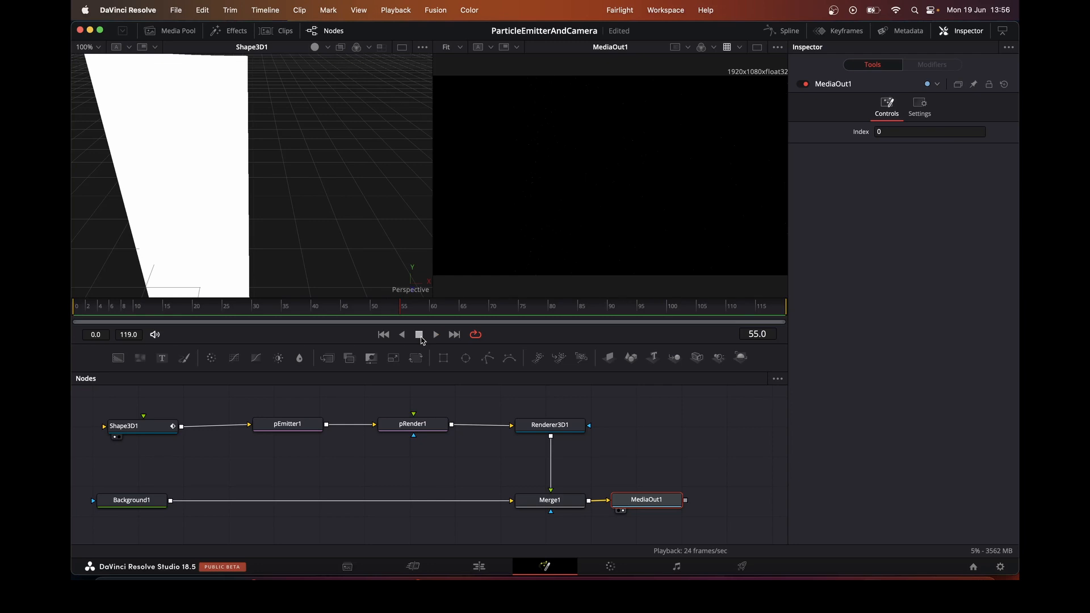
left_click(404, 429)
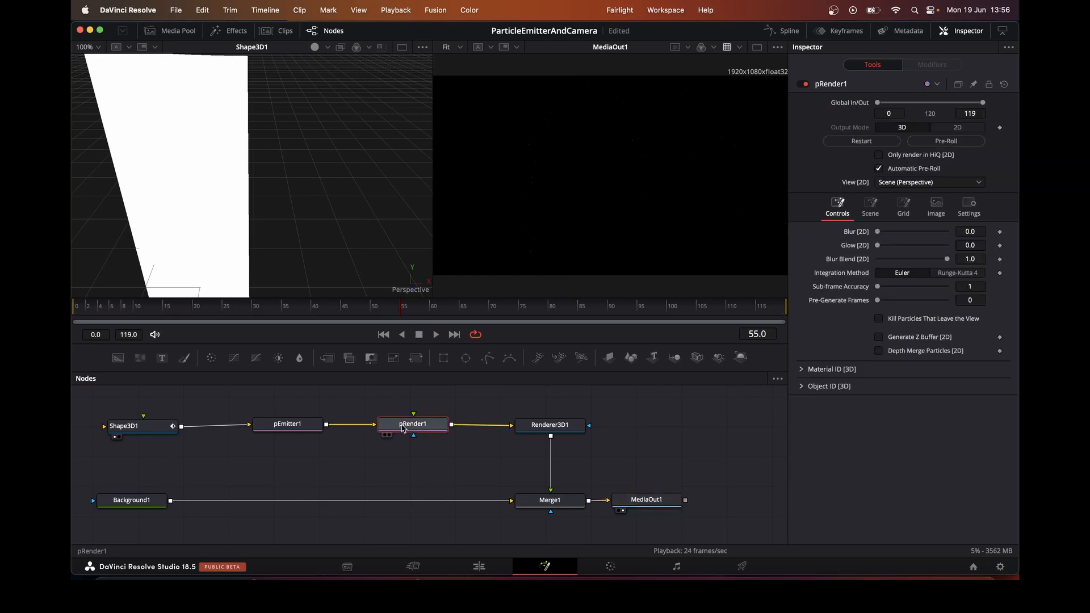
Set pEmitter1's velocity angle to -86.1 and change its particle style to Blob
left_click(315, 428)
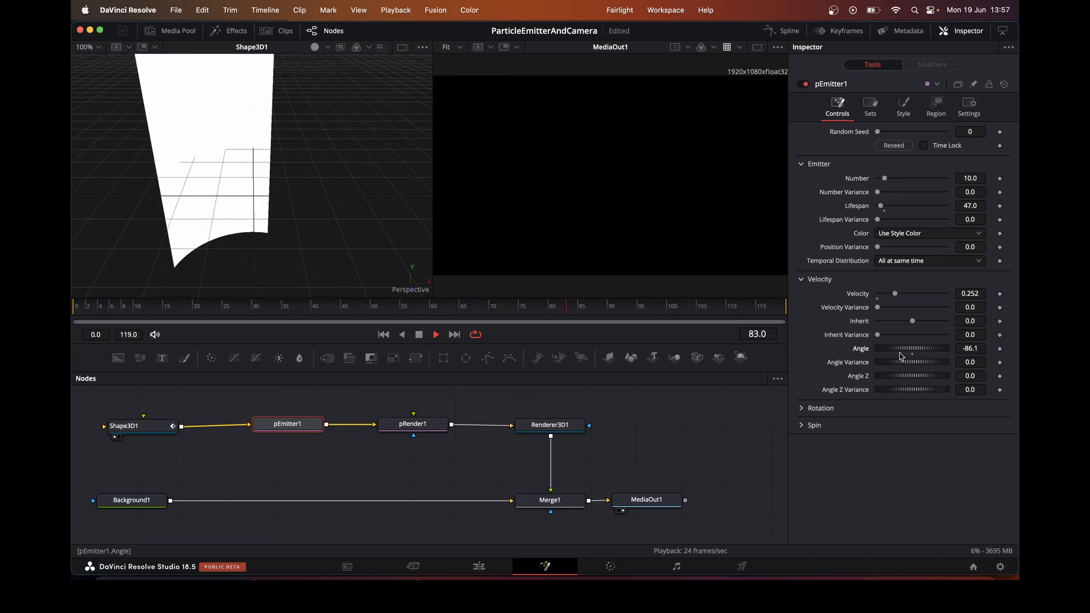
left_click(904, 107)
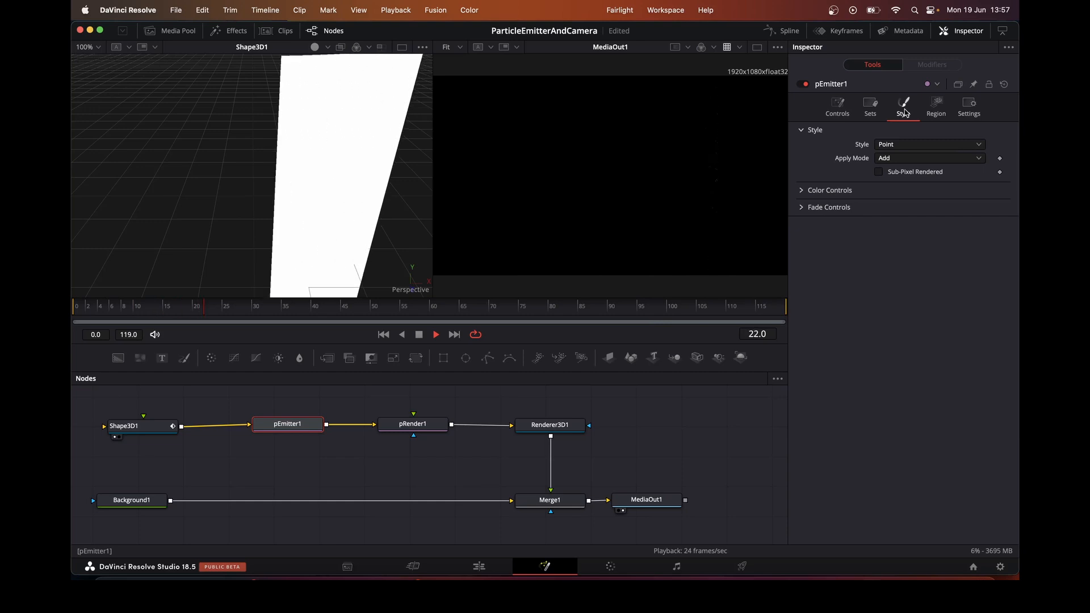
left_click(900, 145)
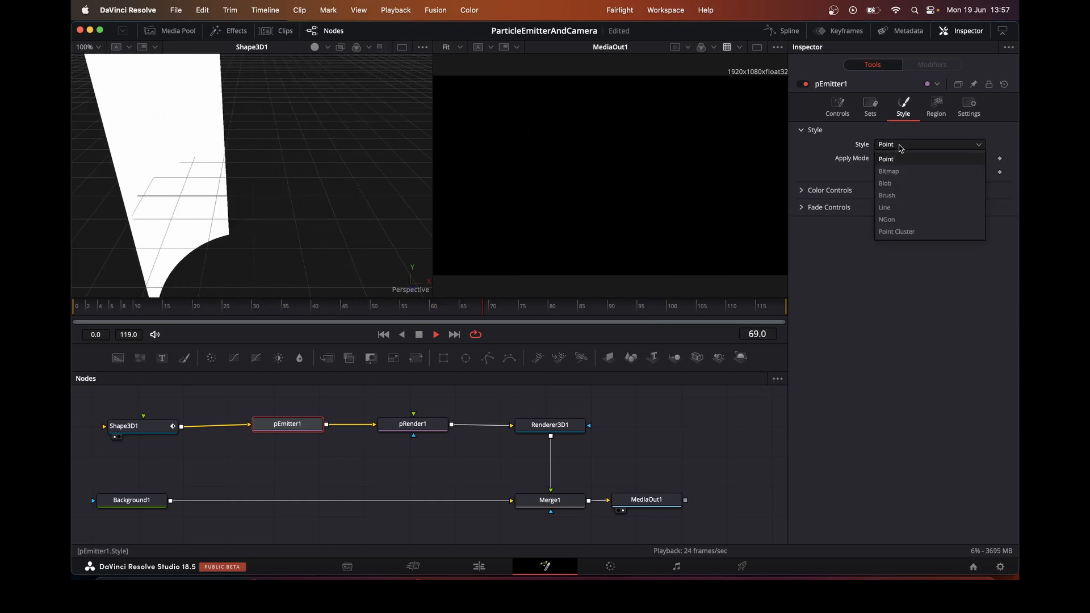
left_click(895, 184)
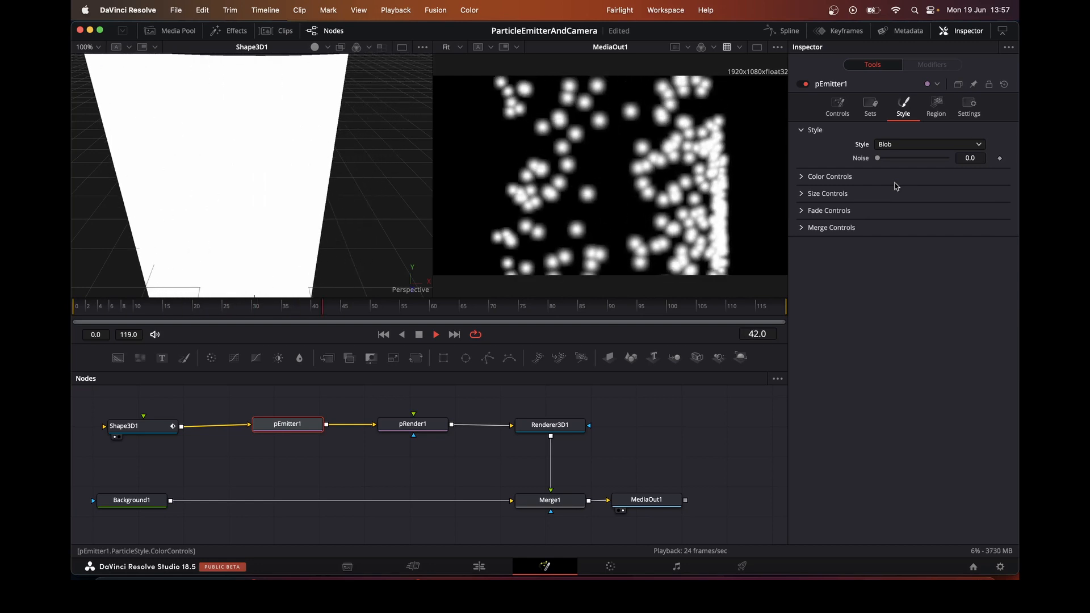
Add three colour stops to the particles' Color Over Life gradient at about 0.24, 0.54 and 0.81
left_click(802, 179)
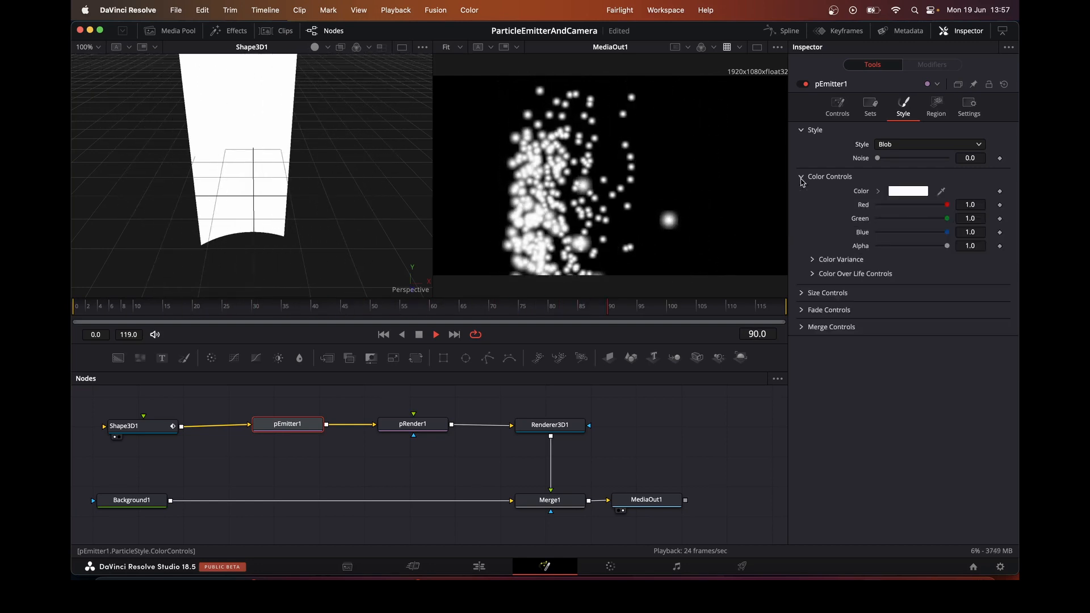
left_click(814, 275)
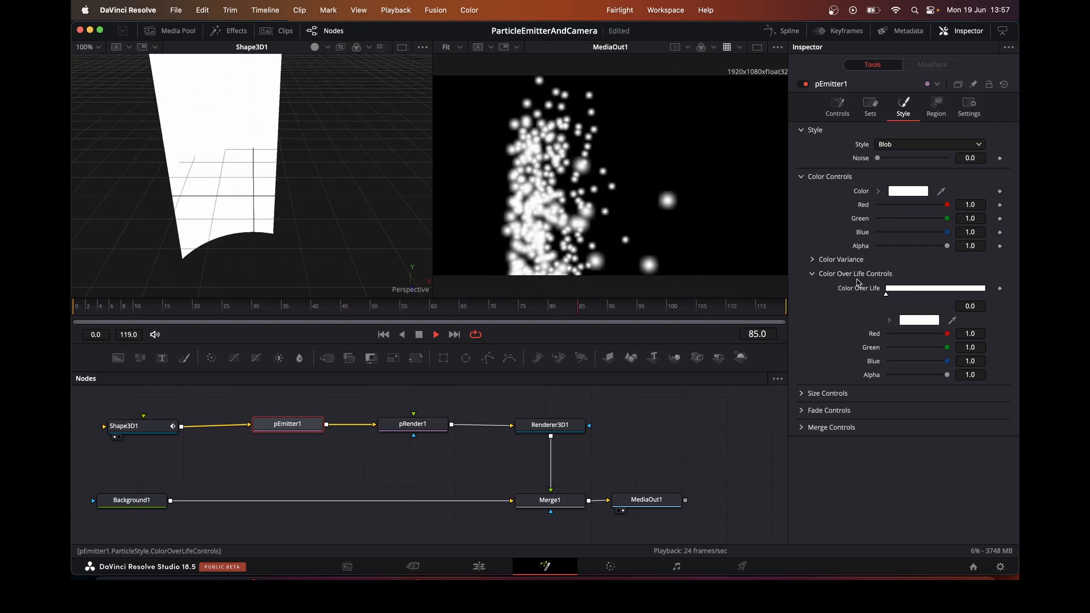
left_click(911, 292)
left_click(940, 290)
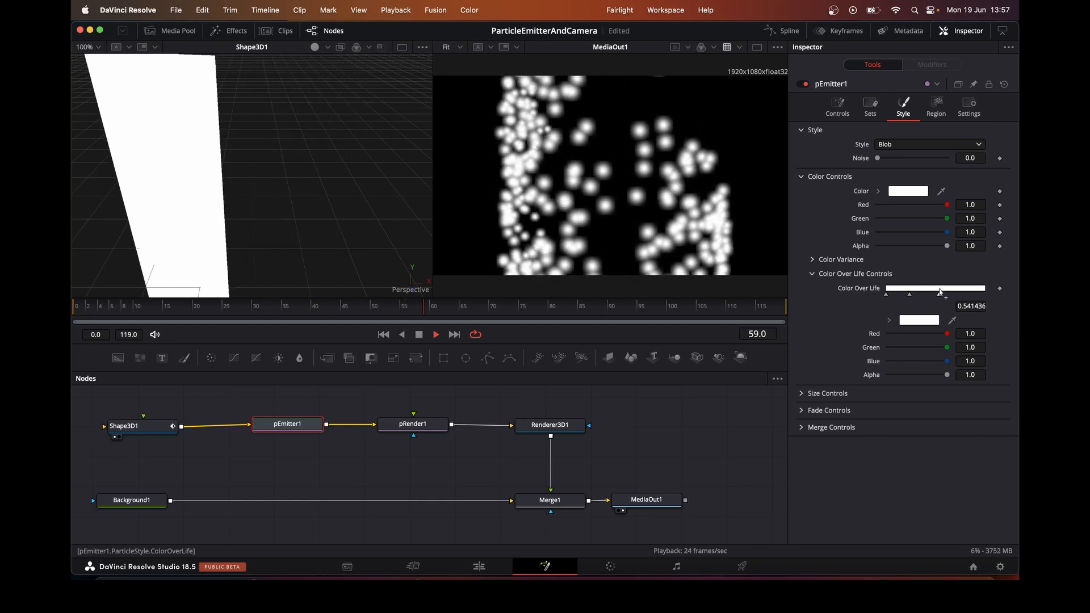
left_click(966, 292)
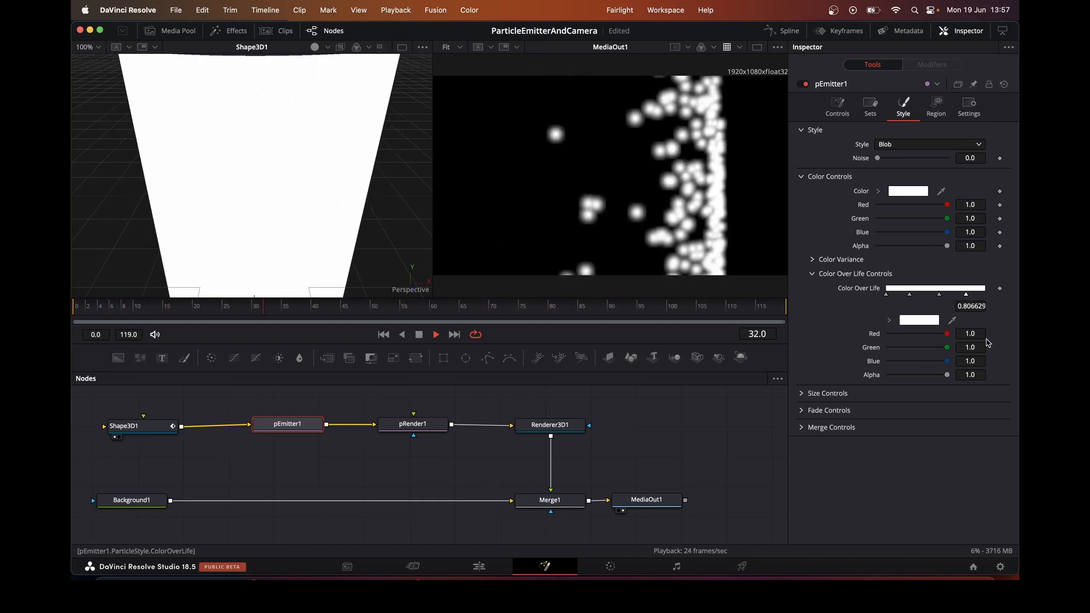
Colour the gradient stop at about 0.81 Midnight blue
left_click(914, 320)
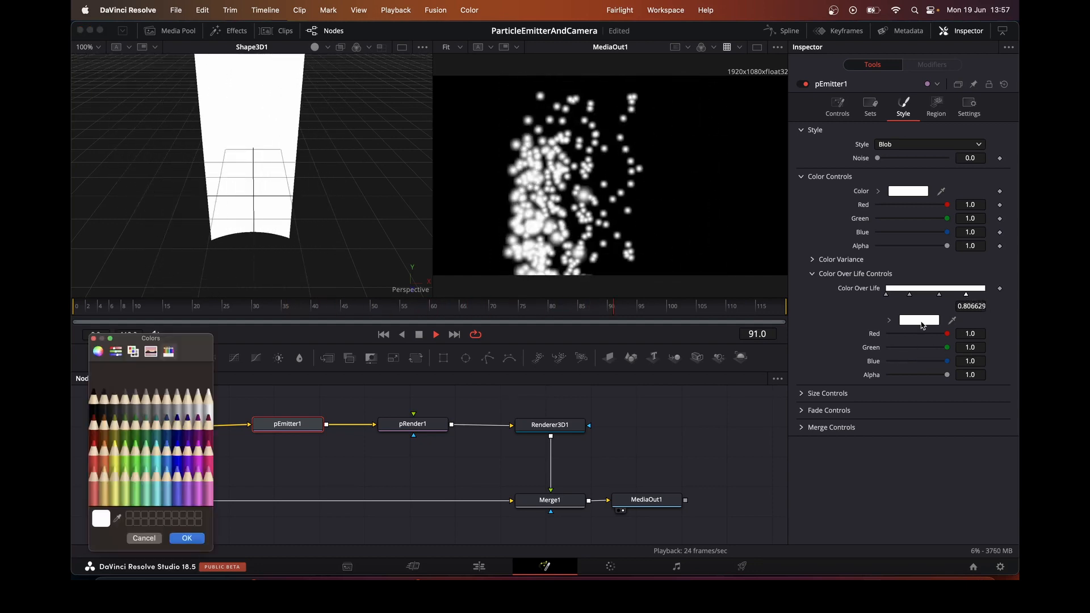
left_click(210, 444)
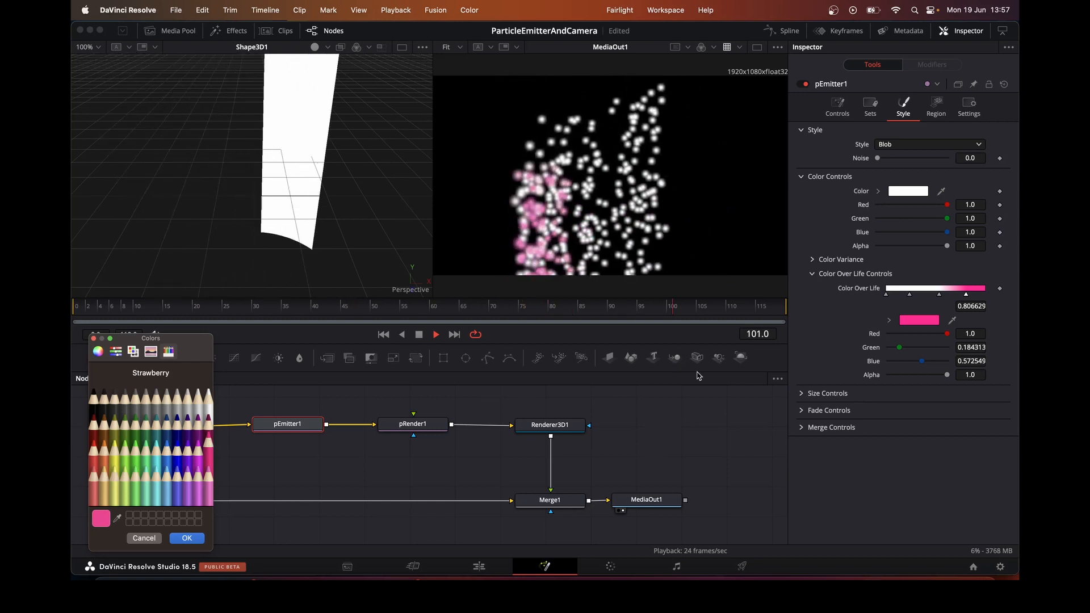
left_click(178, 440)
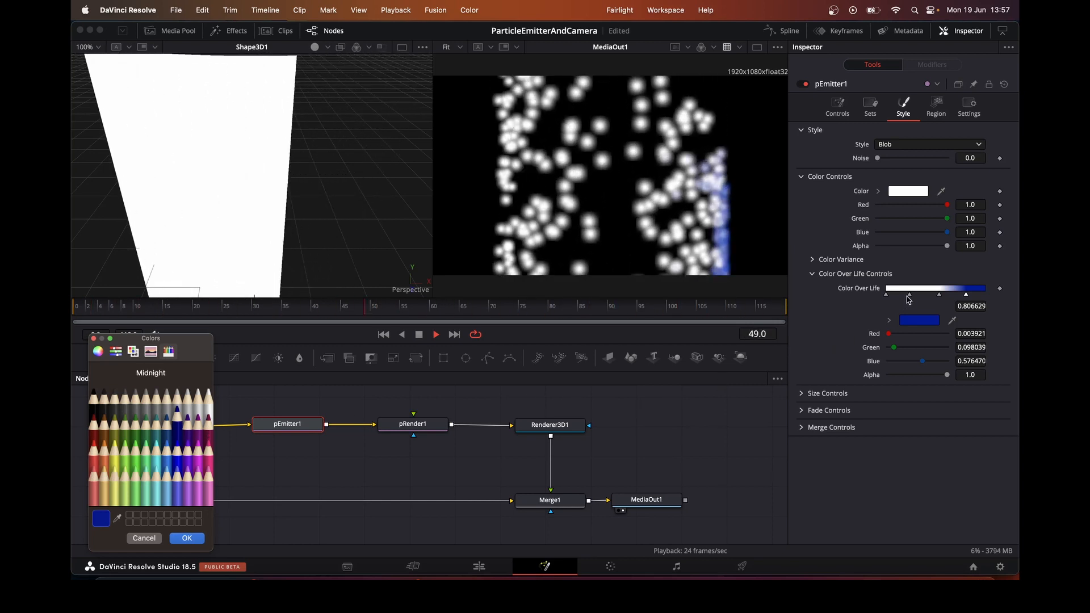
left_click(187, 540)
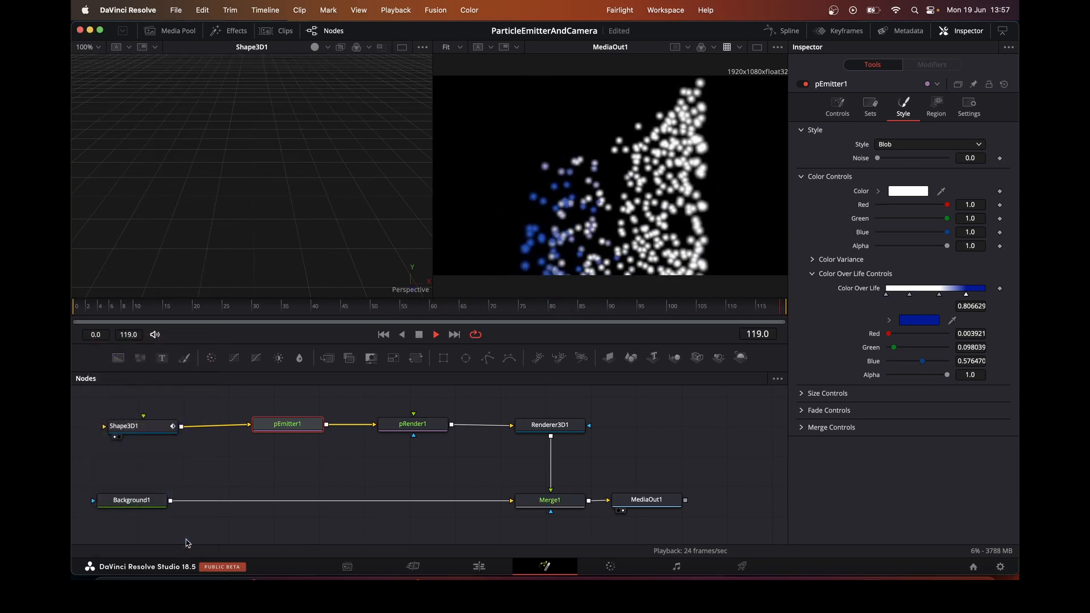
Colour the Color Over Life stop at about 0.24 Lemon yellow
left_click(909, 294)
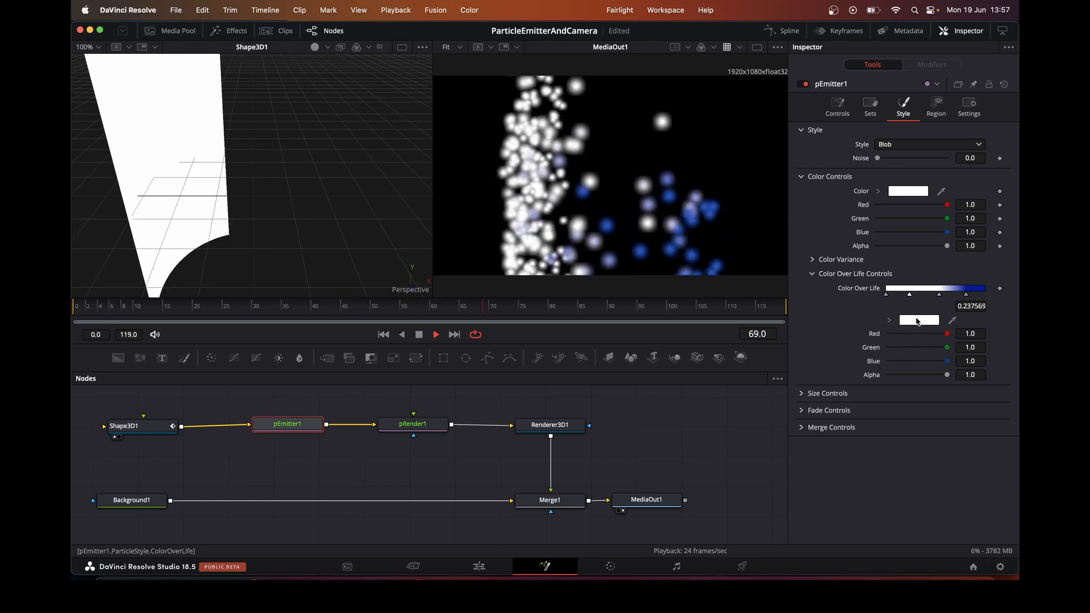
left_click(919, 321)
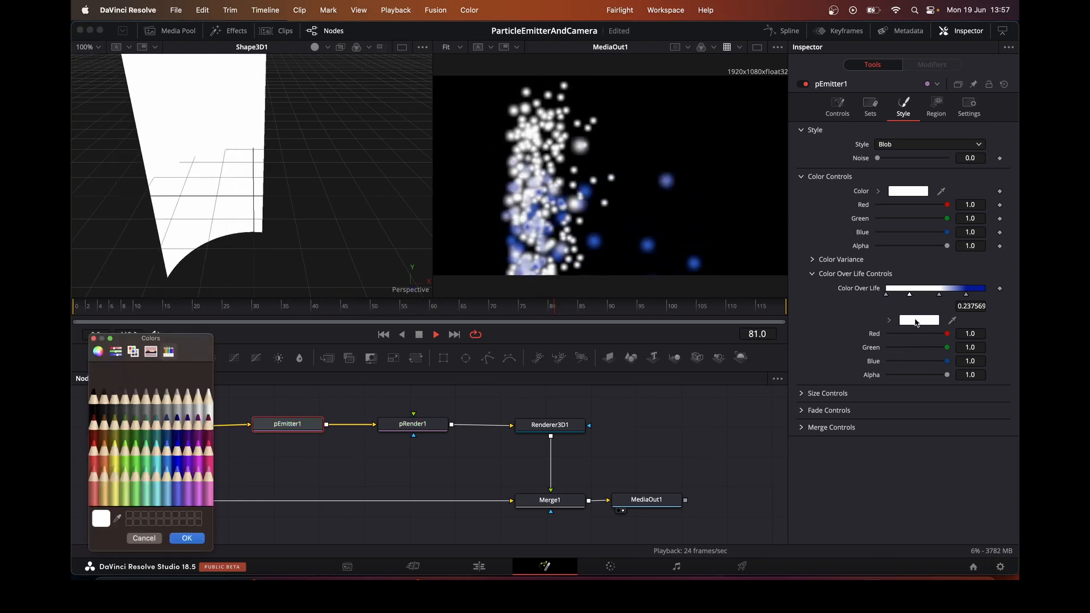
left_click(114, 462)
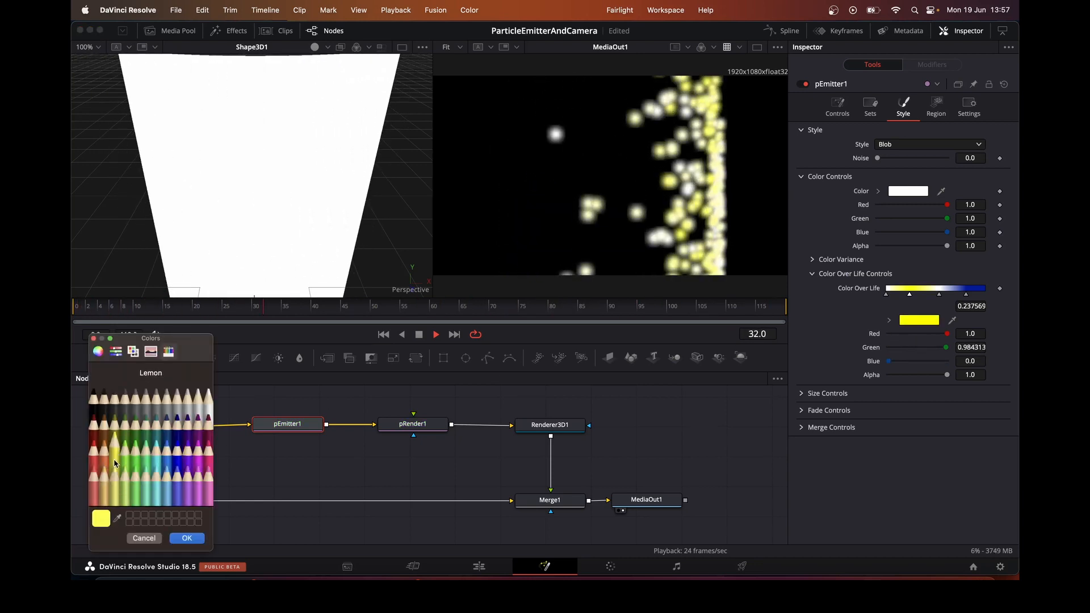
left_click(188, 538)
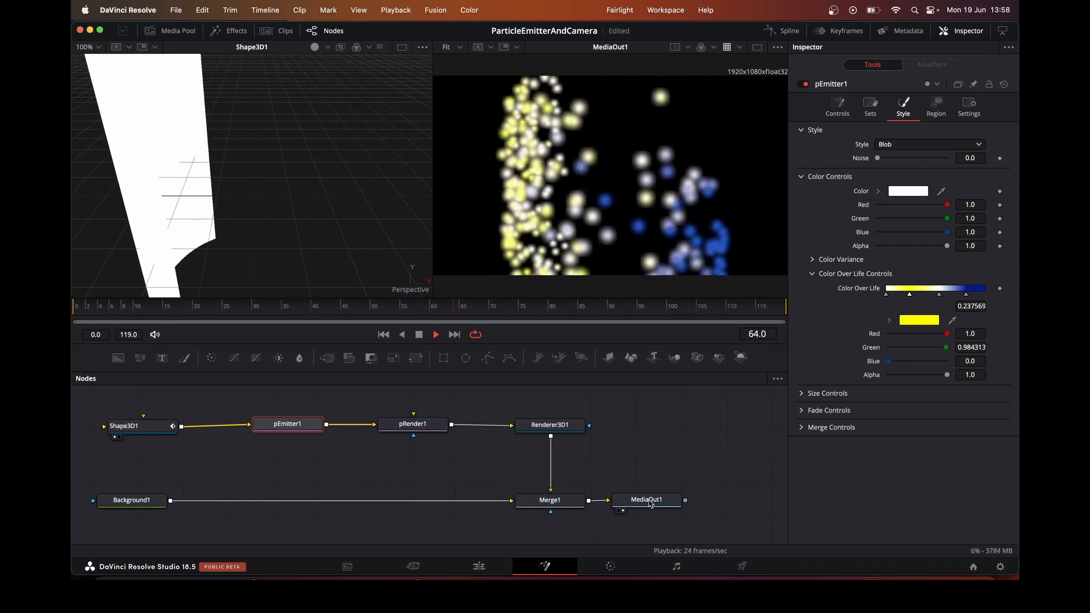
Reshape the Size Over Life curve to slope downward, raising its start point and lowering its end point to about 0.19
left_click(804, 394)
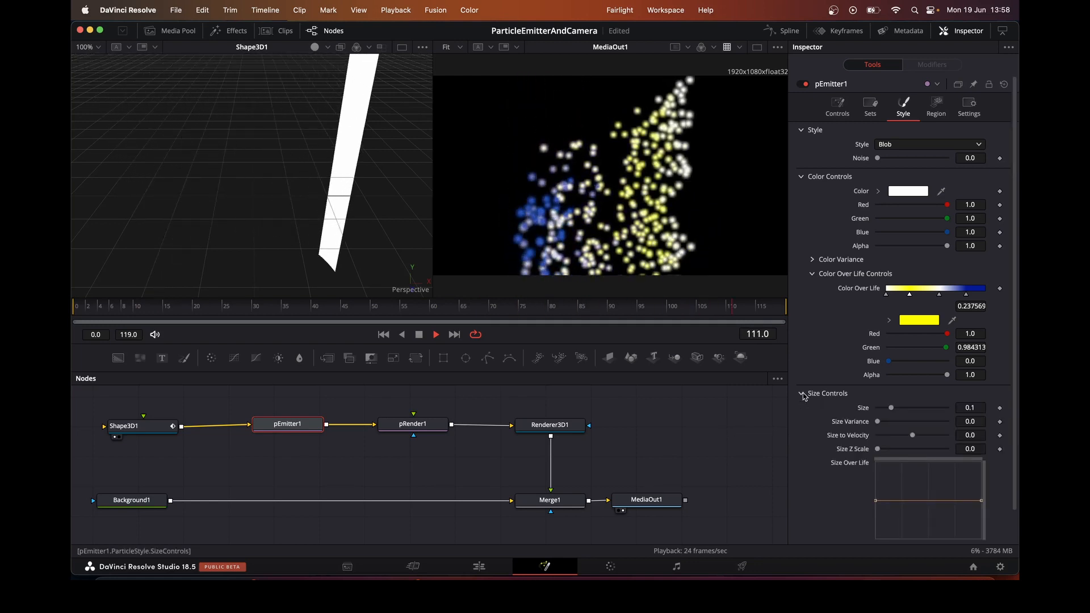
left_click(876, 500)
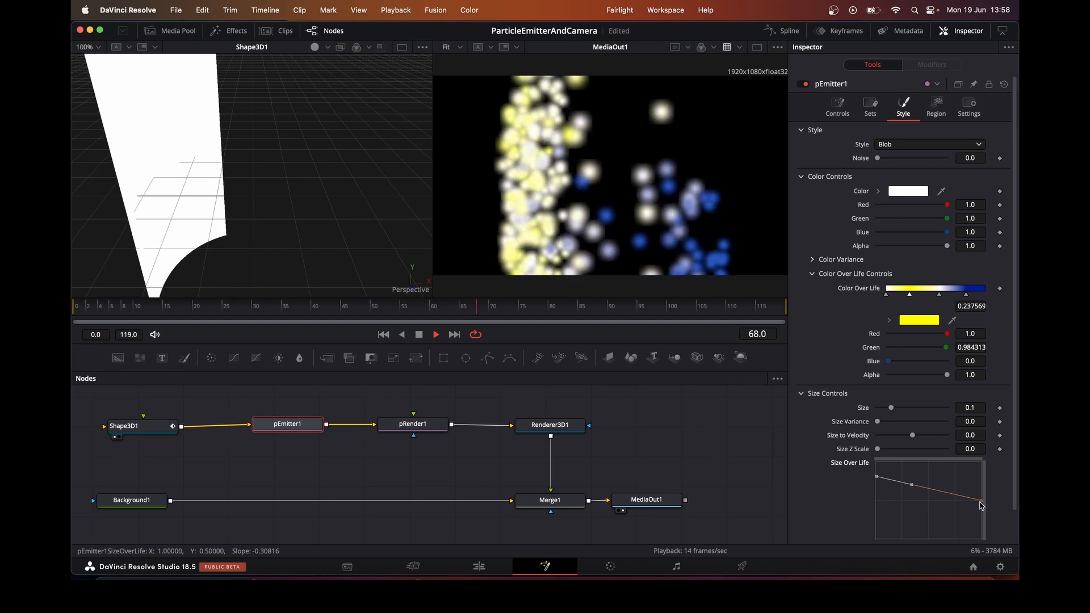
left_click_drag(980, 524, 980, 526)
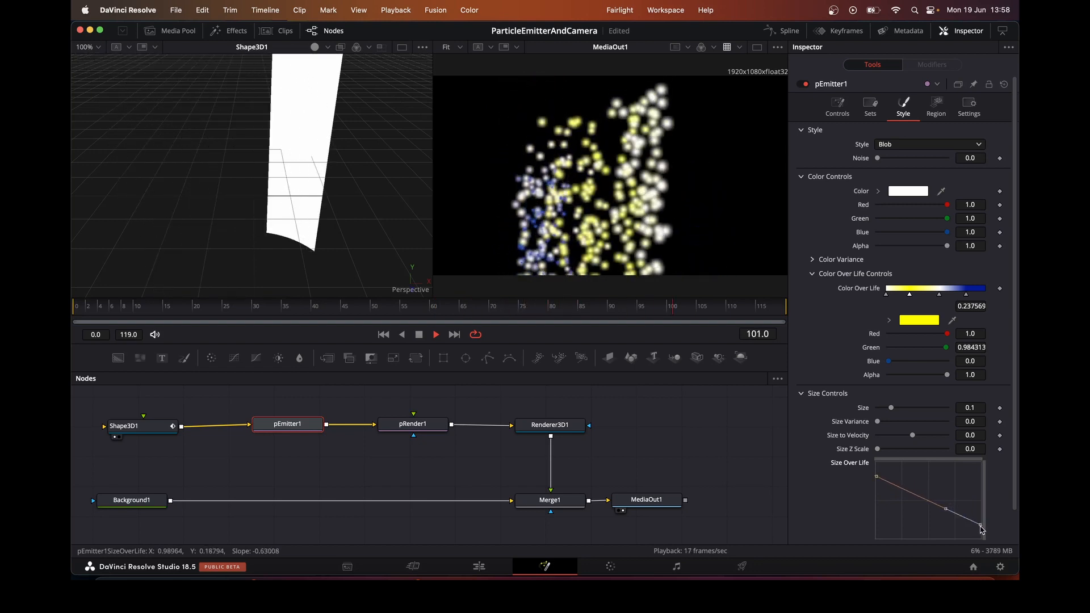